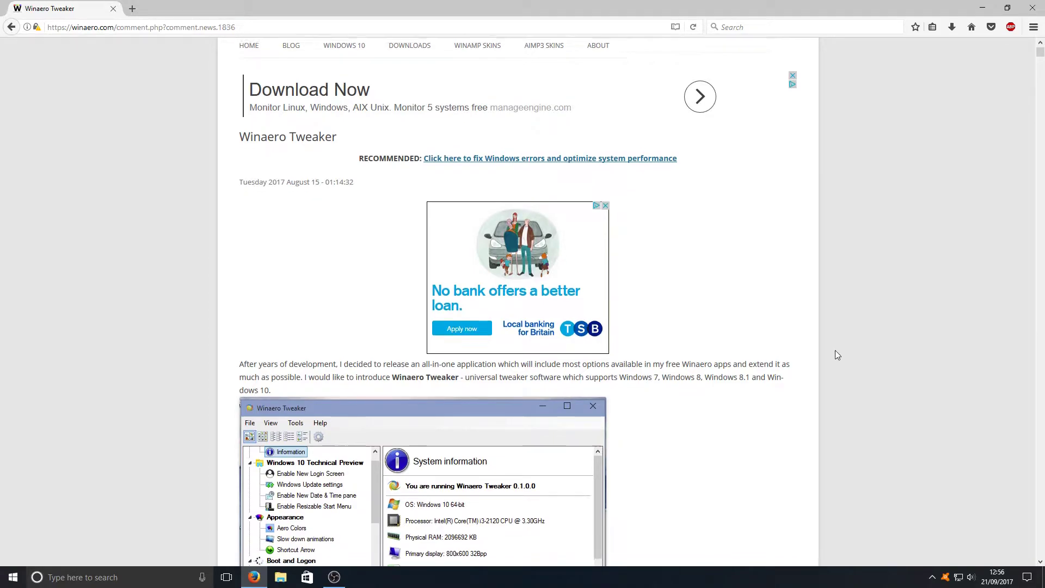
Download the Winaero Tweaker archive in Firefox and save the zip file.
scroll(836, 348, "down", 2)
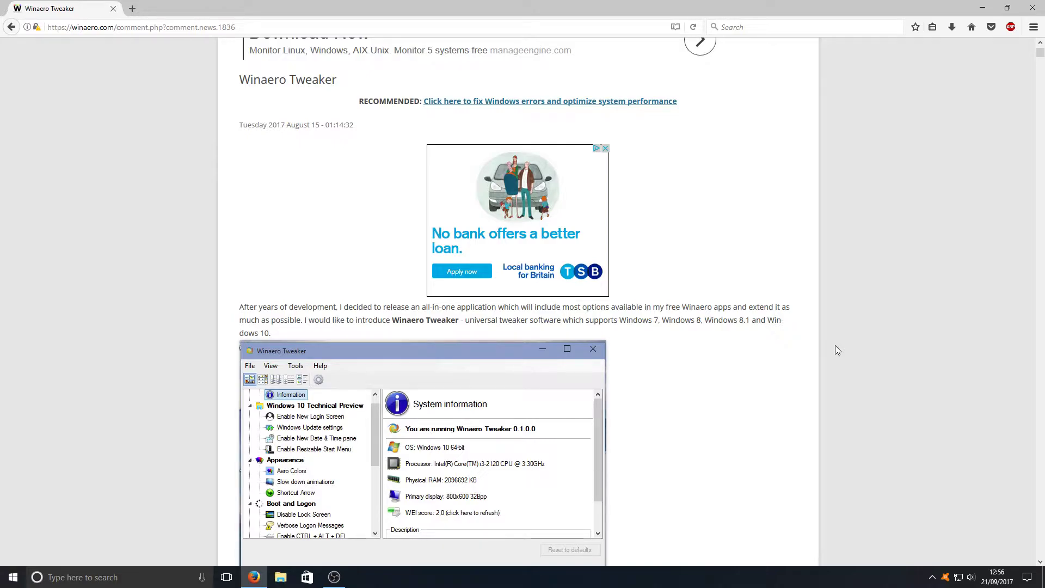
scroll(834, 345, "down", 4)
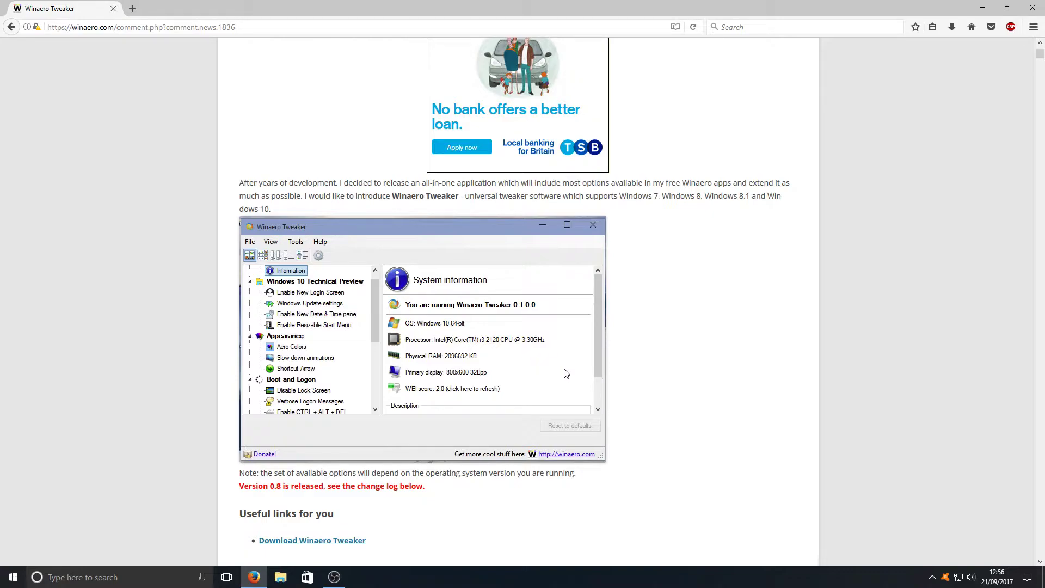
scroll(741, 368, "up", 3)
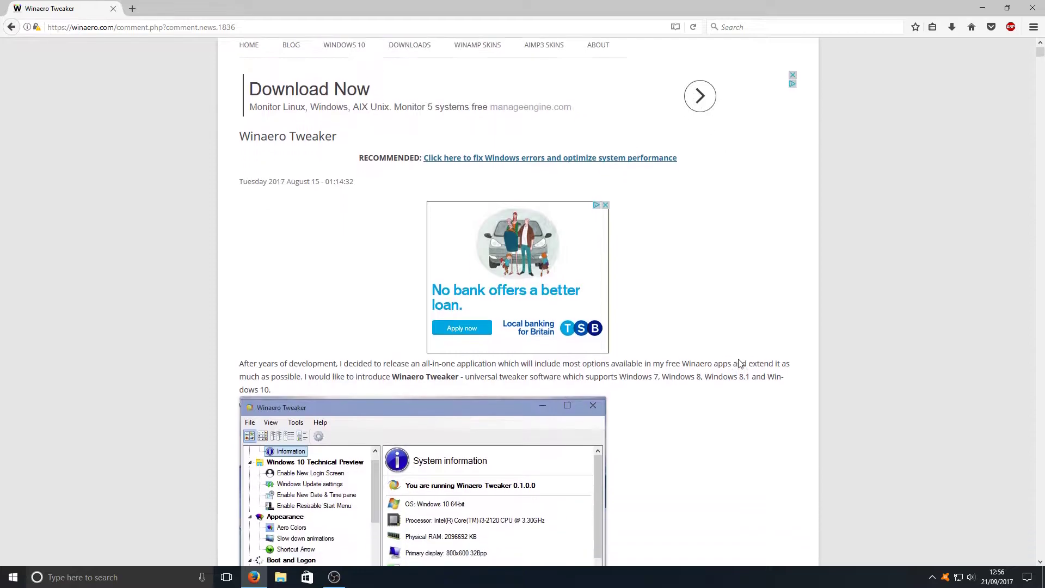
scroll(742, 364, "down", 5)
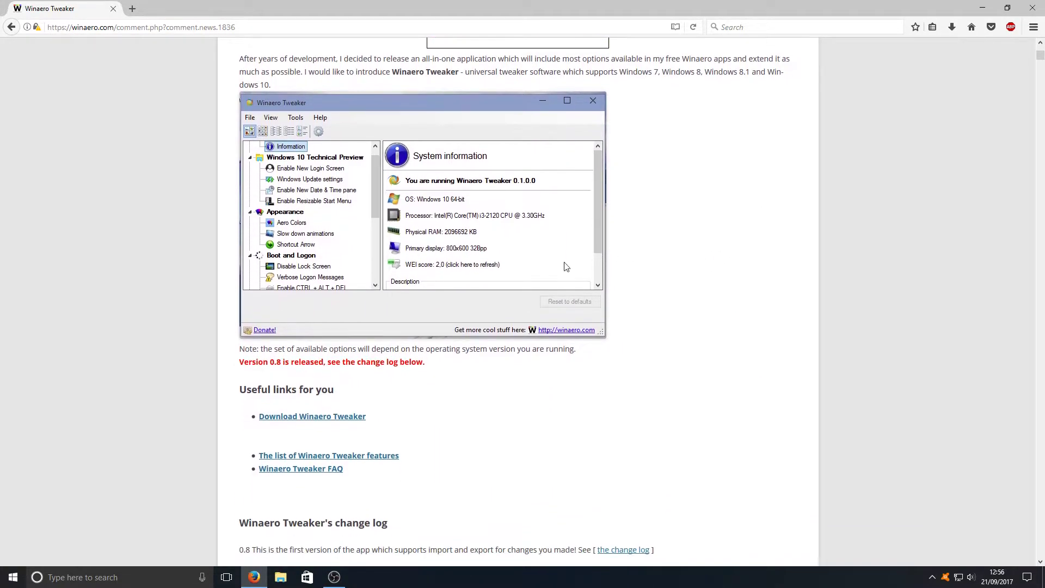
left_click(348, 418)
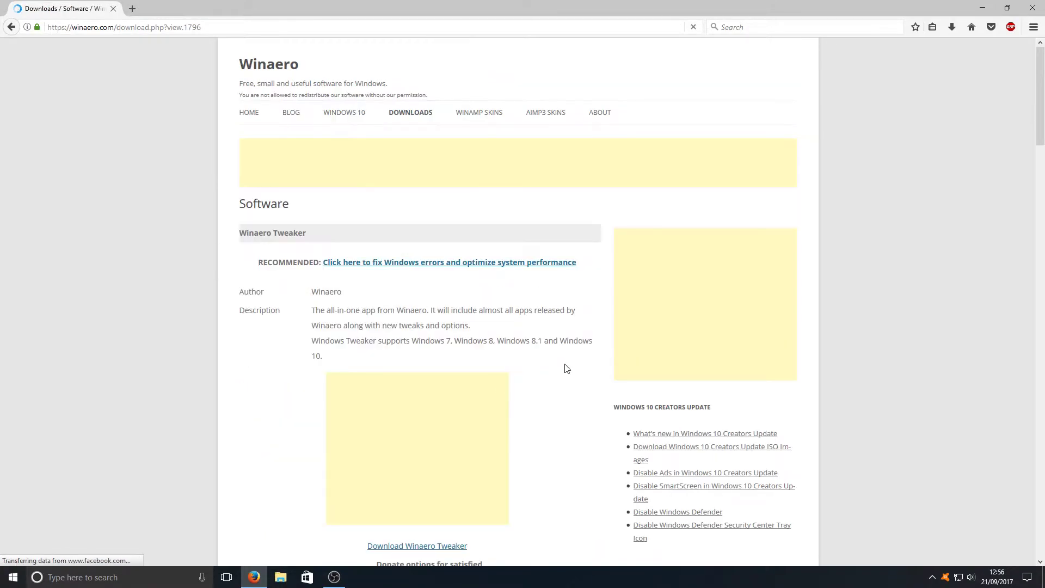
scroll(563, 353, "down", 3)
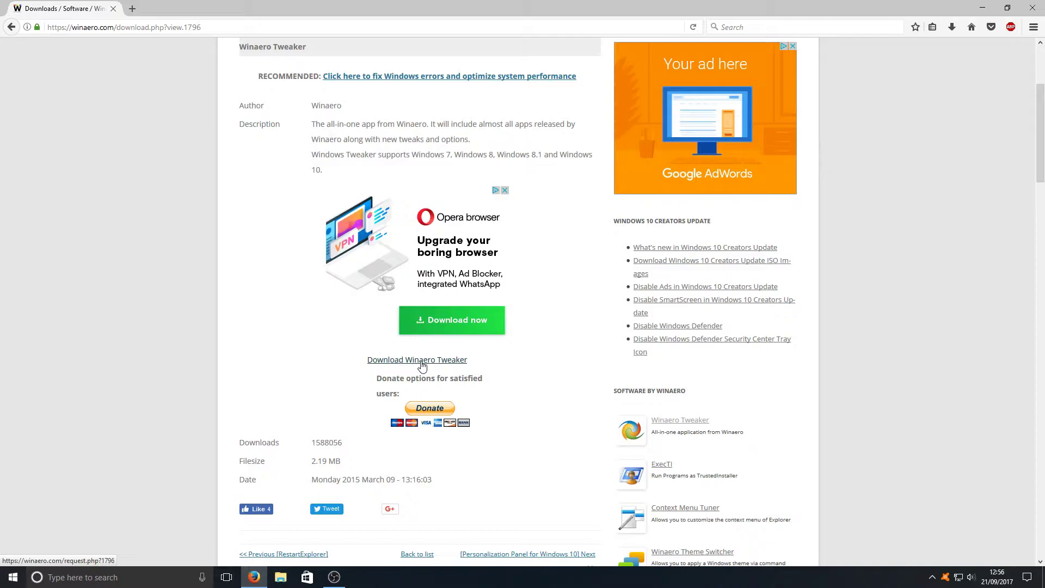
left_click(448, 360)
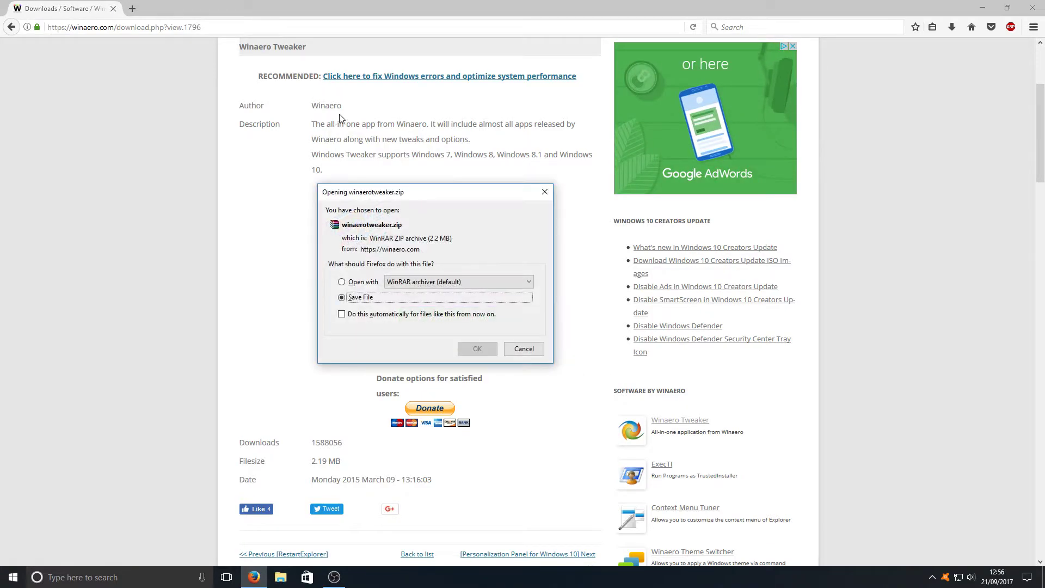
left_click(478, 349)
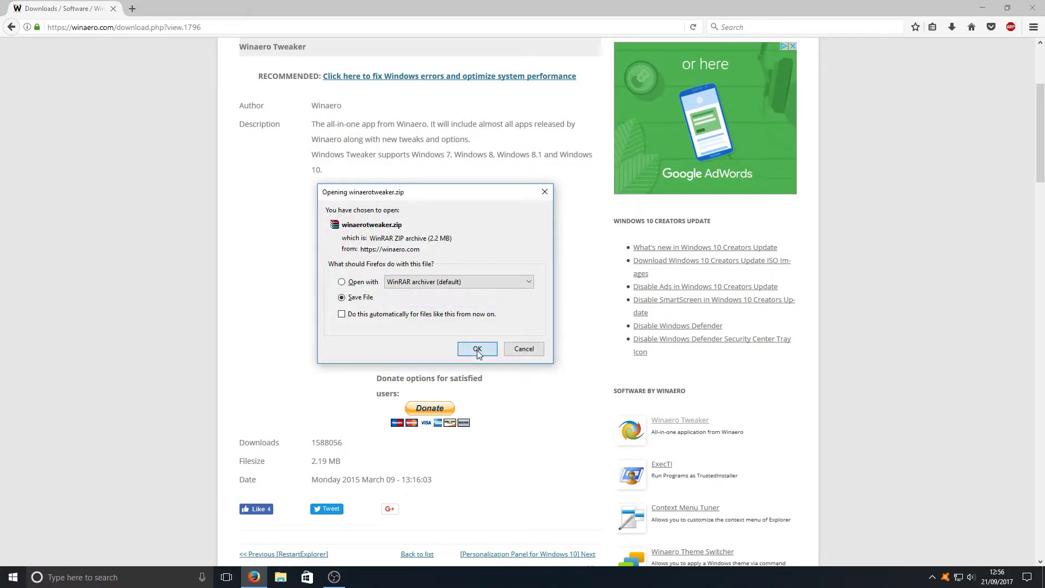
Open winaerotweaker.zip from Firefox's downloads in WinRAR and run the setup program inside it.
left_click(952, 27)
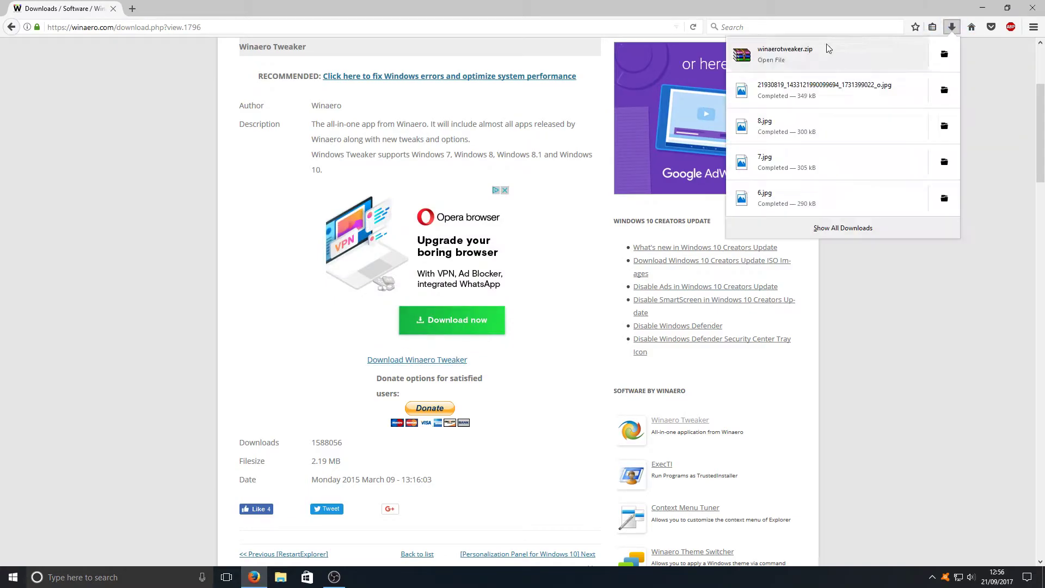
left_click(787, 54)
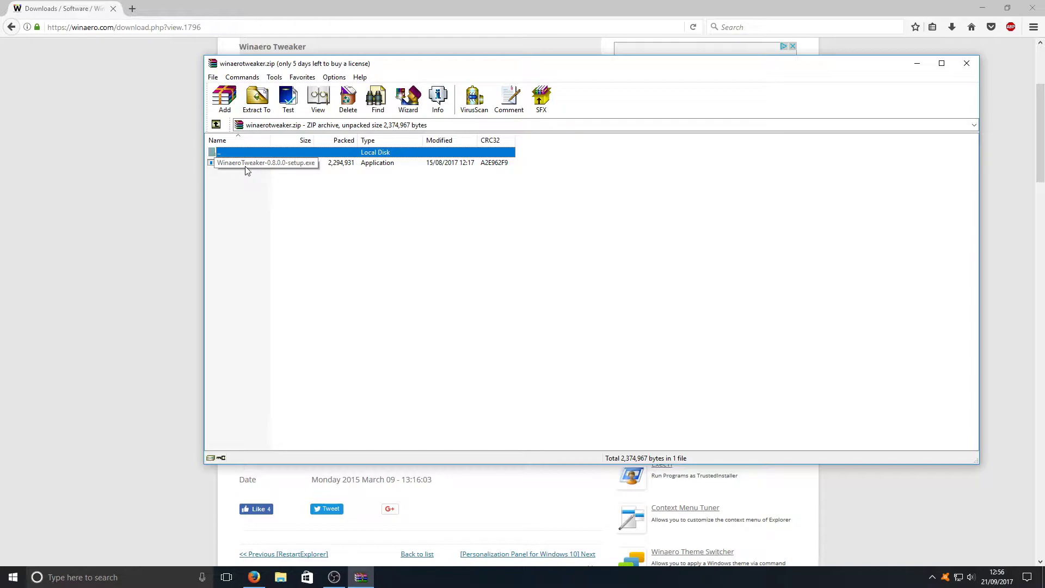
double_click(259, 165)
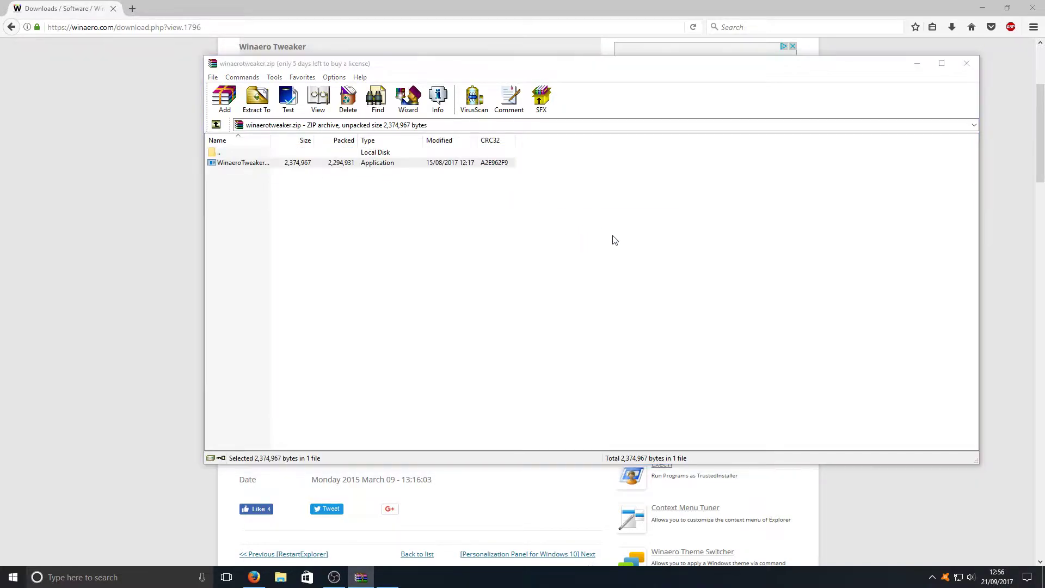
left_click(977, 6)
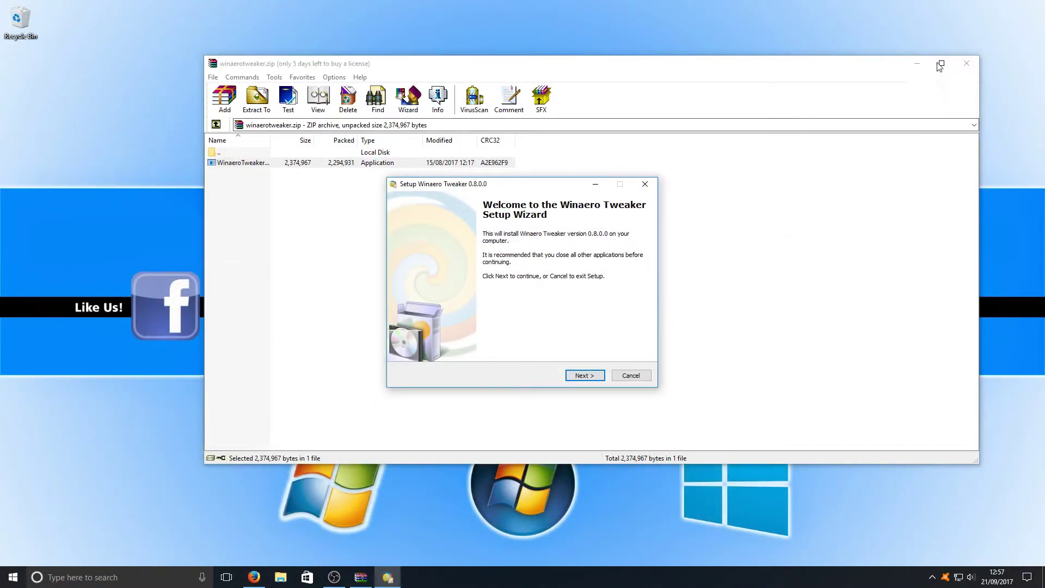
Choose normal setup mode in the wizard and accept the license agreement.
left_click(918, 67)
left_click_drag(536, 193, 493, 177)
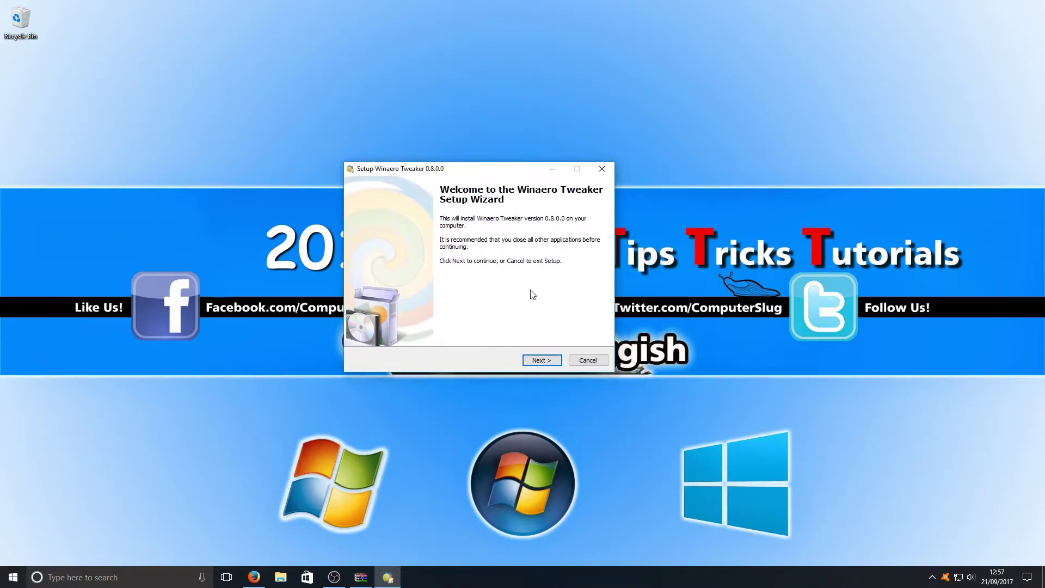
left_click(536, 364)
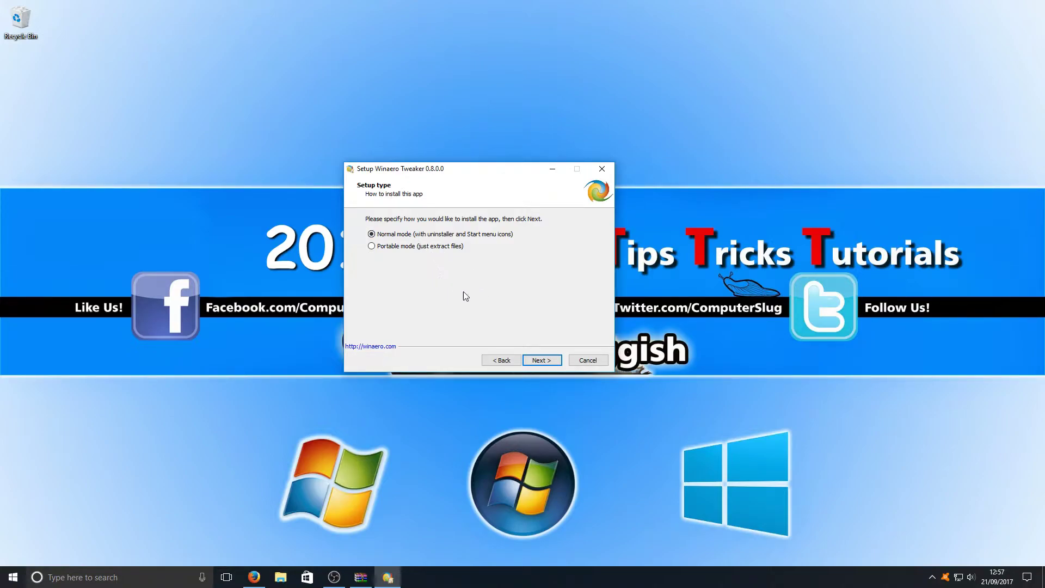
left_click(536, 357)
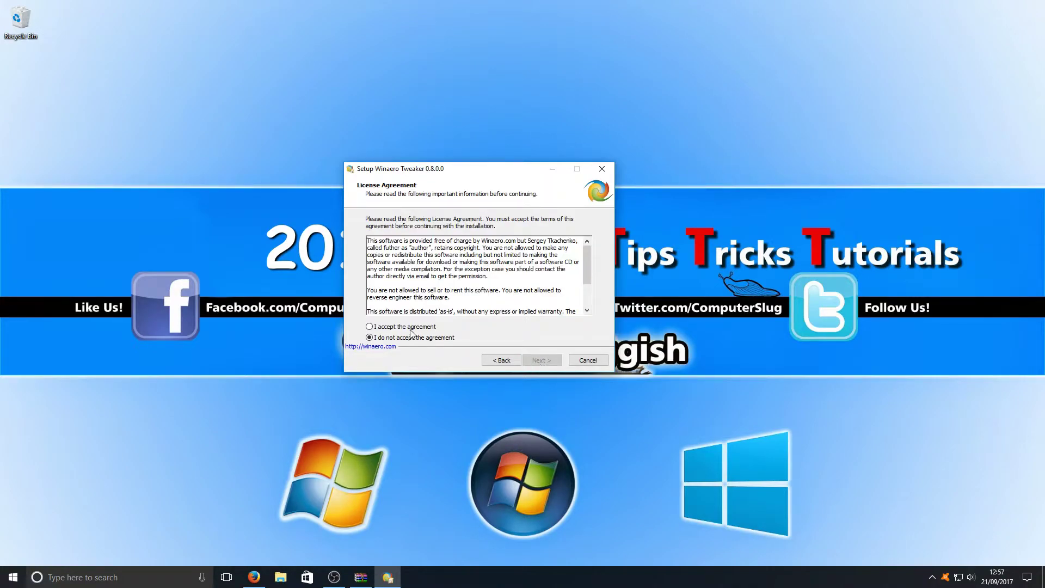
left_click(409, 328)
left_click(545, 361)
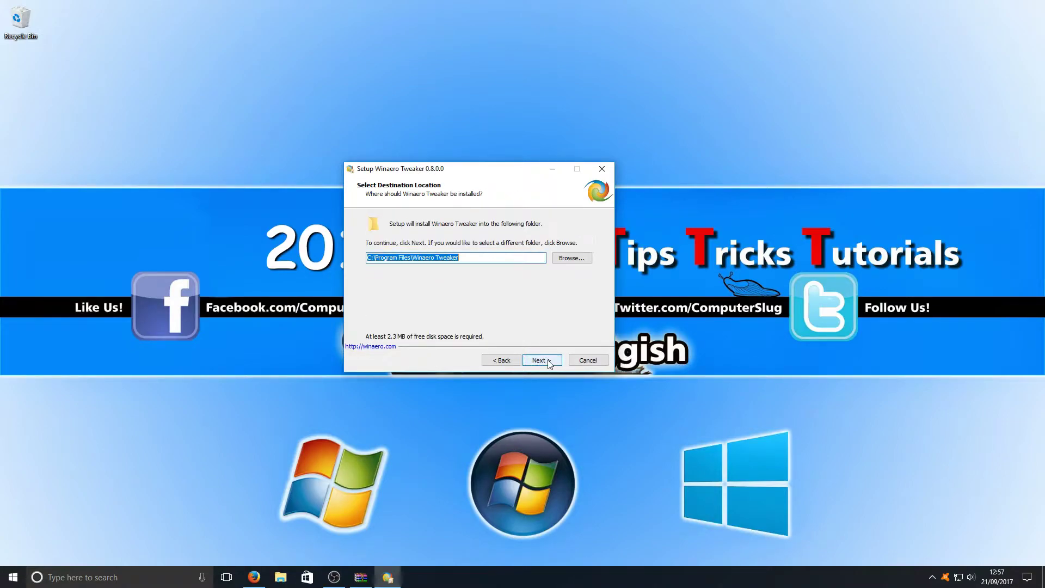
Keep the default folders and desktop icon, install, and finish without visiting Winaero.com.
left_click(547, 362)
left_click(547, 362)
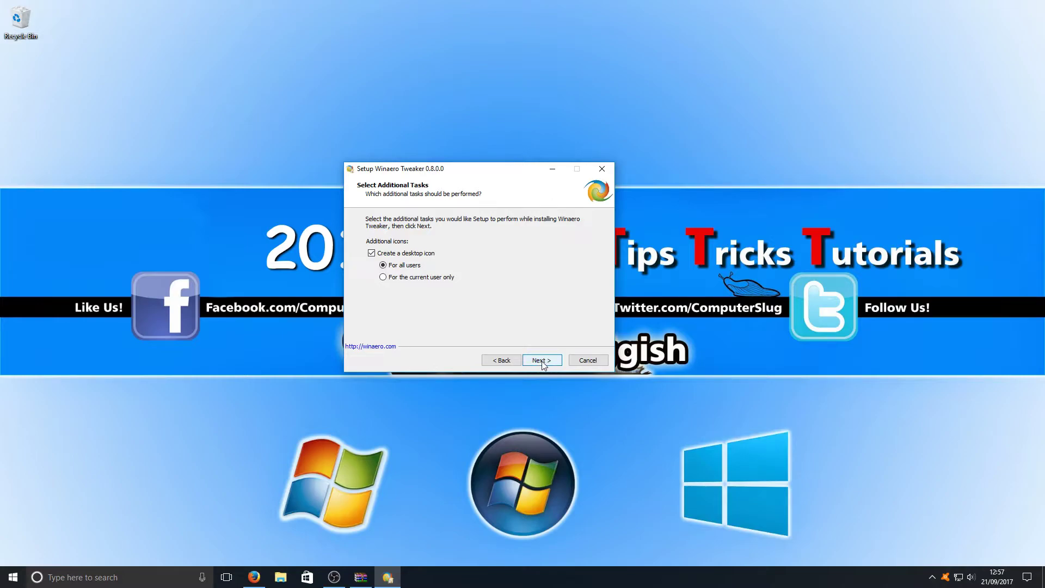
left_click(542, 361)
left_click(544, 361)
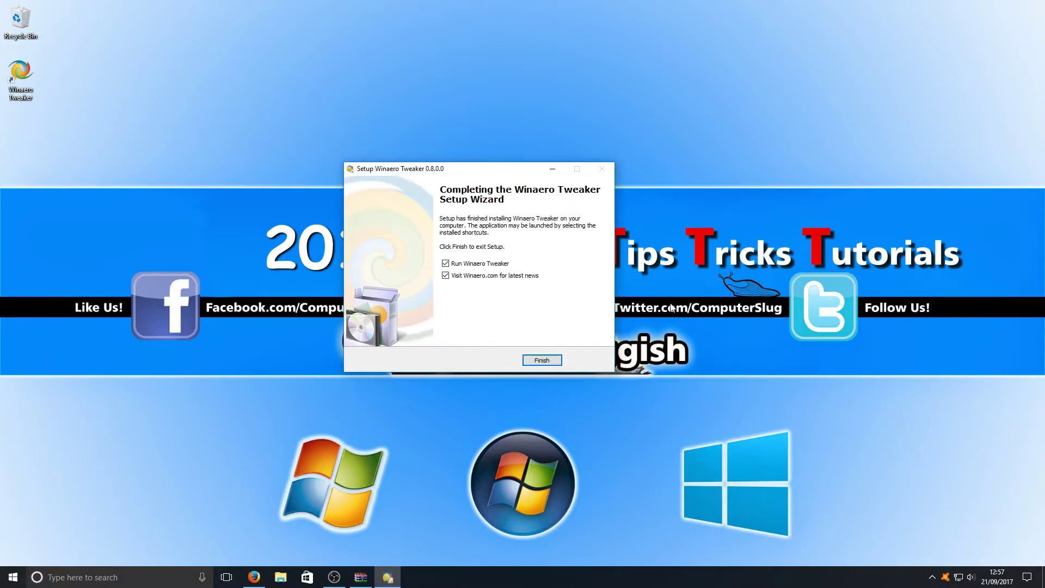
left_click(446, 276)
left_click(538, 361)
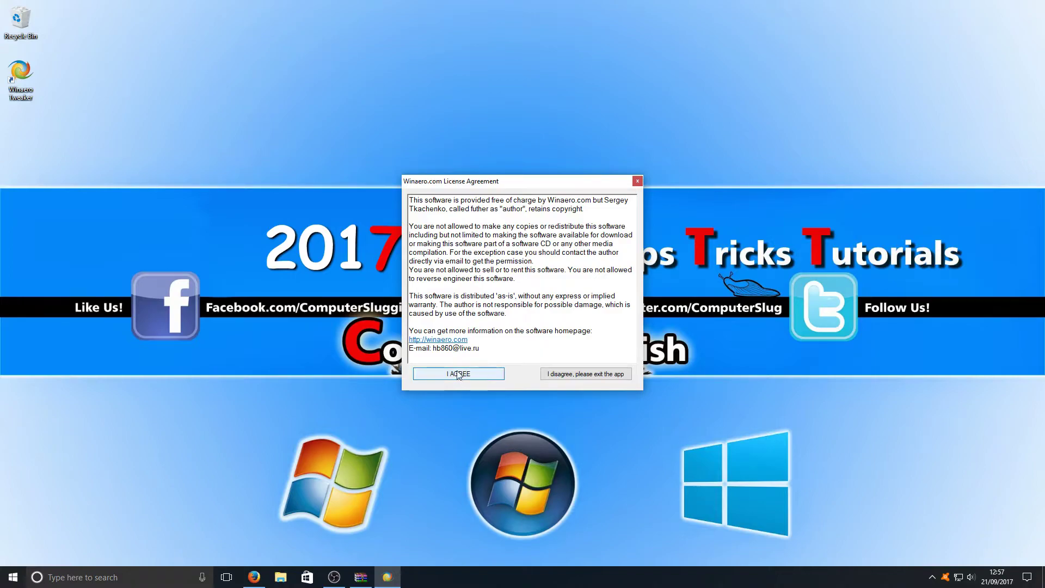
Agree to the Winaero license terms and maximize the Winaero Tweaker window.
left_click(459, 374)
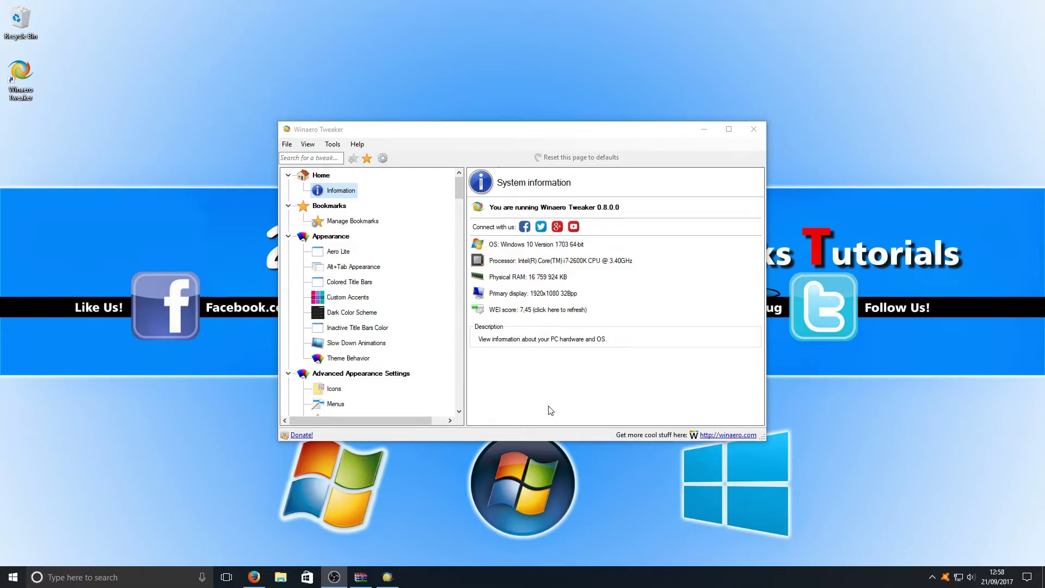
left_click(728, 129)
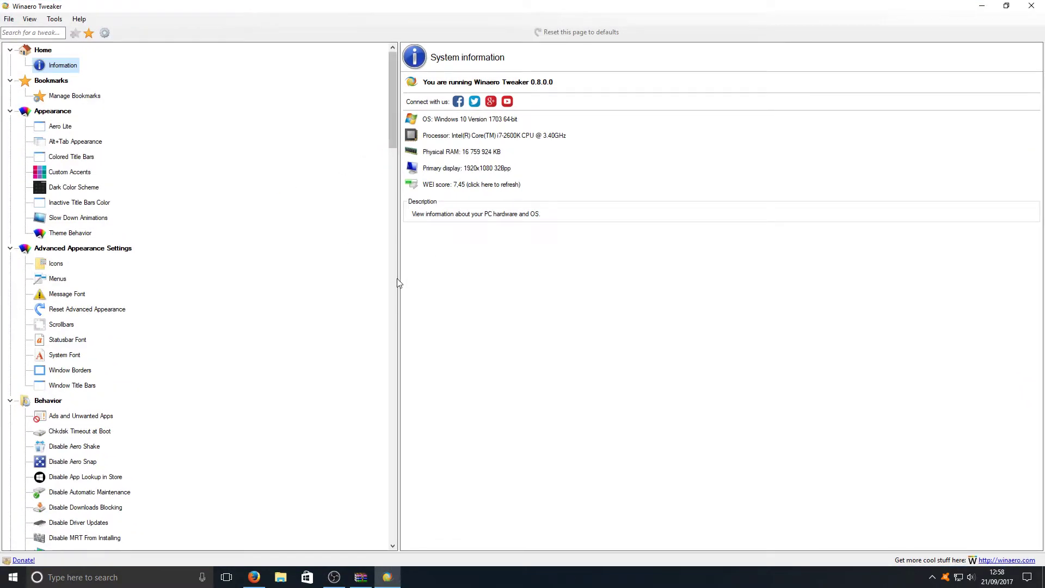
Widen the category list and view the Theme Behavior, Slow Down Animations and Window Borders pages.
left_click_drag(399, 282, 455, 282)
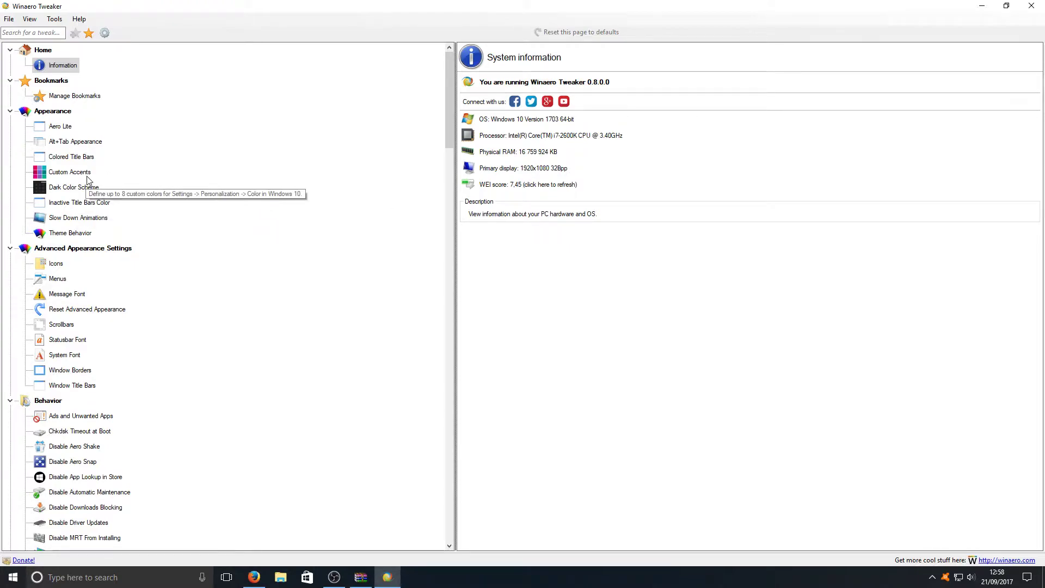
scroll(103, 221, "down", 1)
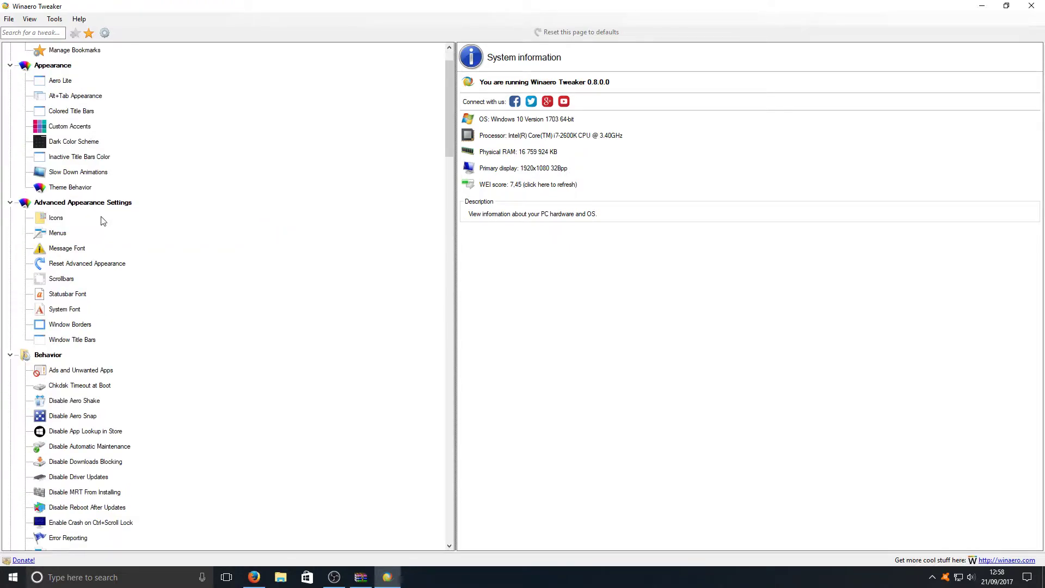
left_click(82, 192)
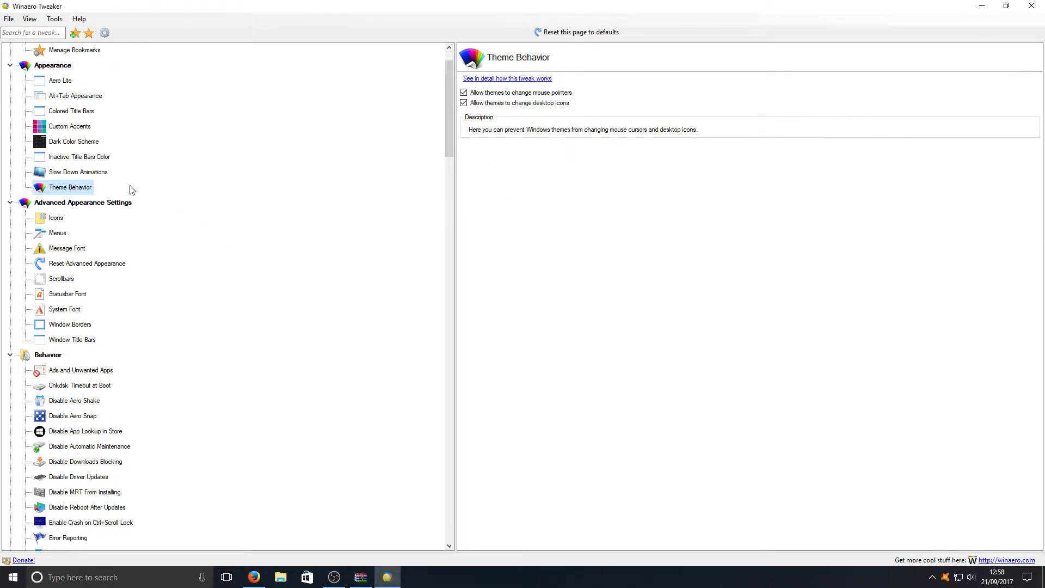
left_click(106, 179)
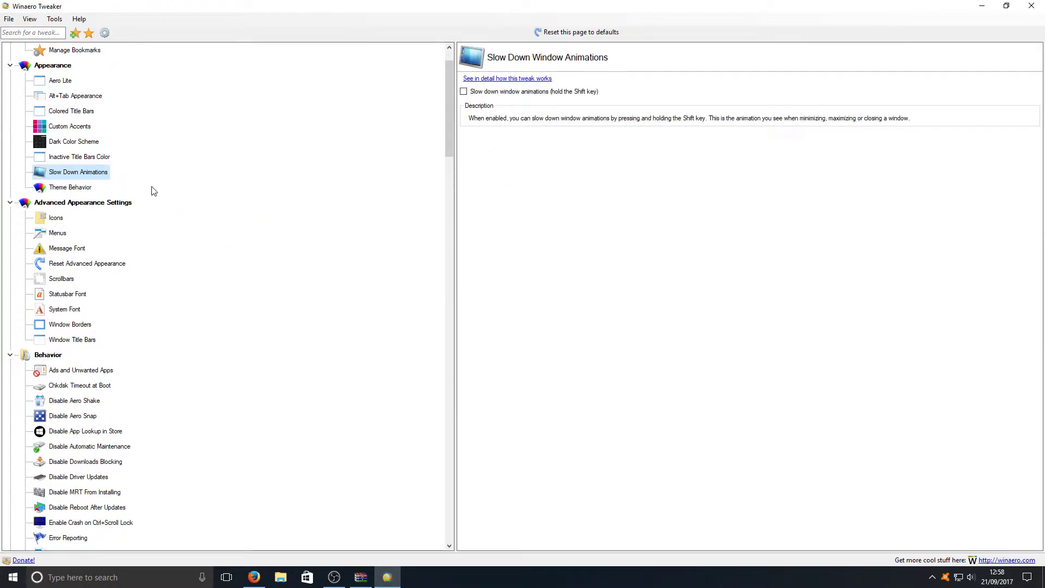
scroll(87, 281, "down", 1)
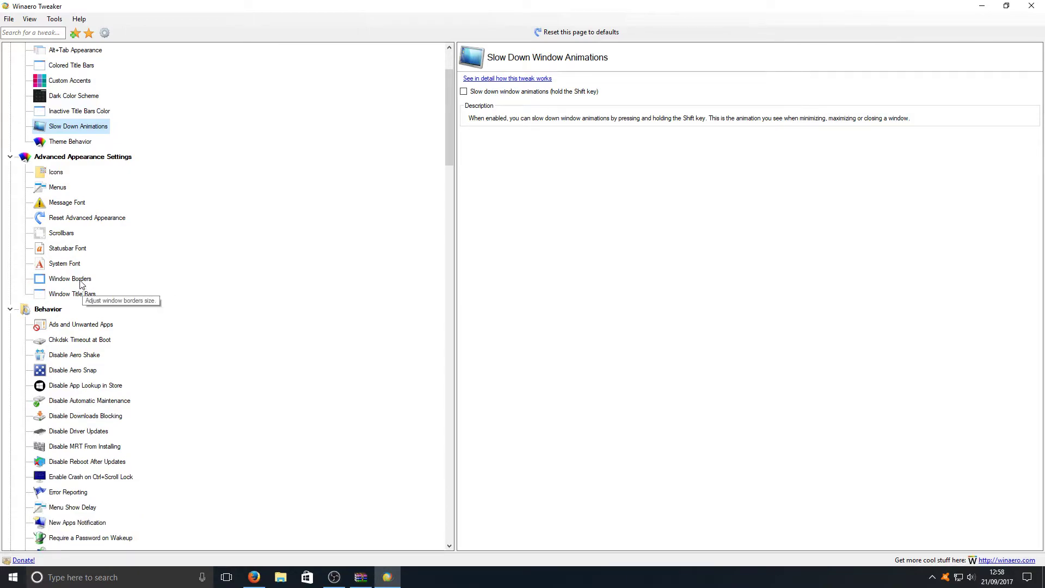
left_click(80, 284)
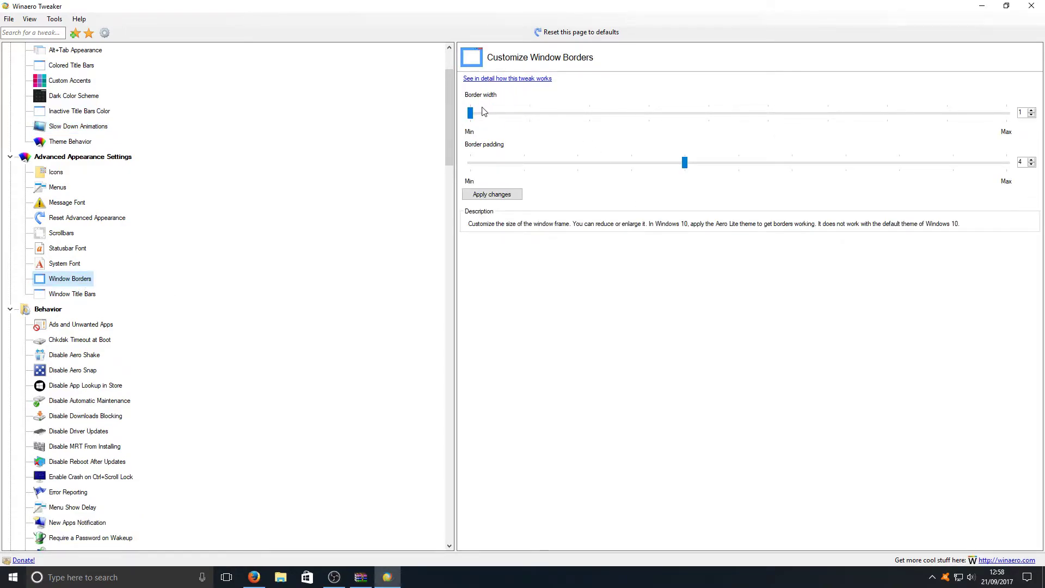
View the Disable Aero Snap, Ads and Unwanted Apps, and Enable Crash on Ctrl+Scroll Lock tweaks.
mouse_move(474, 110)
mouse_move(544, 117)
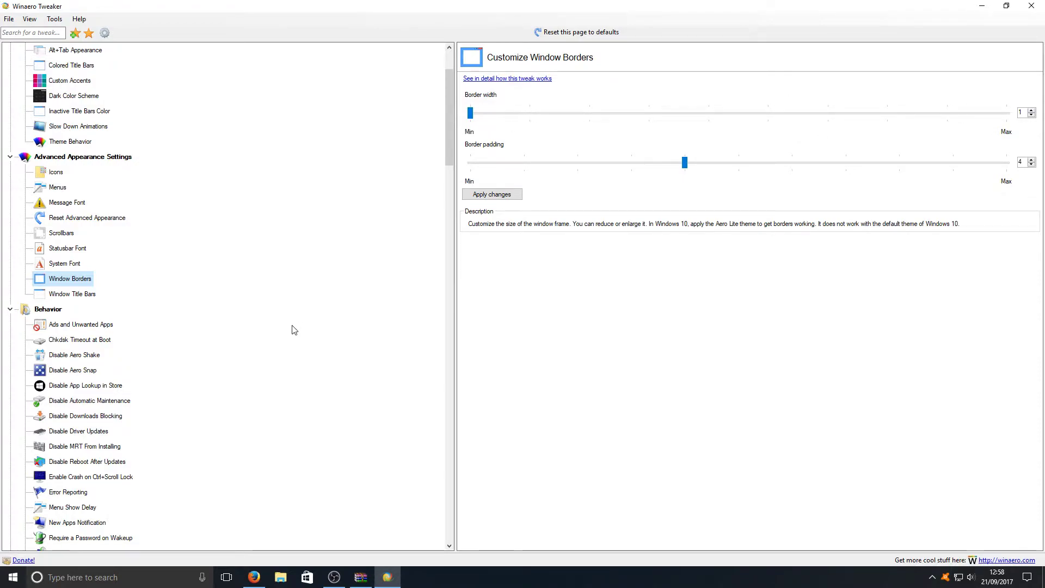
scroll(218, 323, "down", 1)
left_click(73, 324)
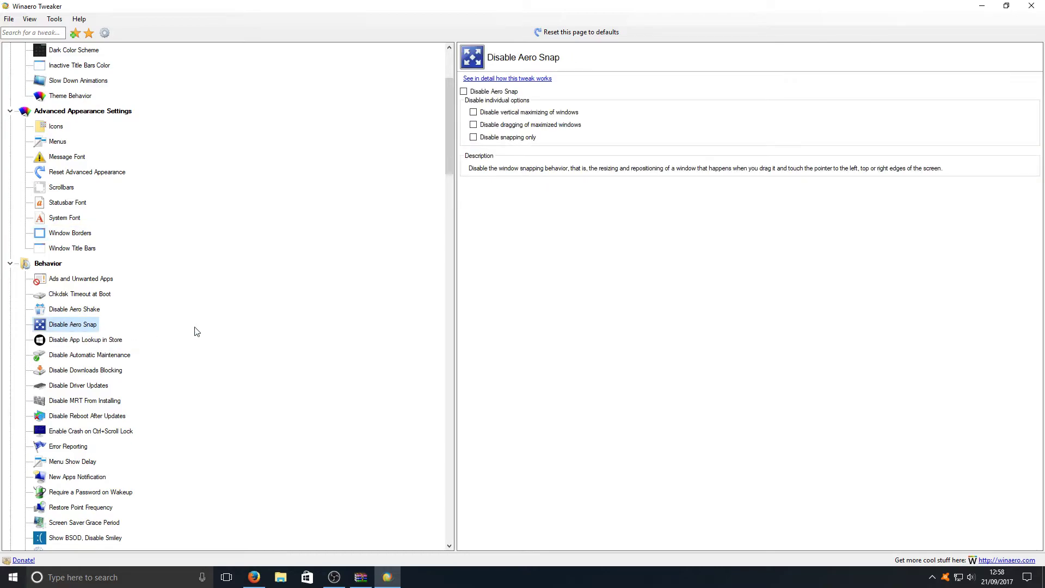
left_click(116, 273)
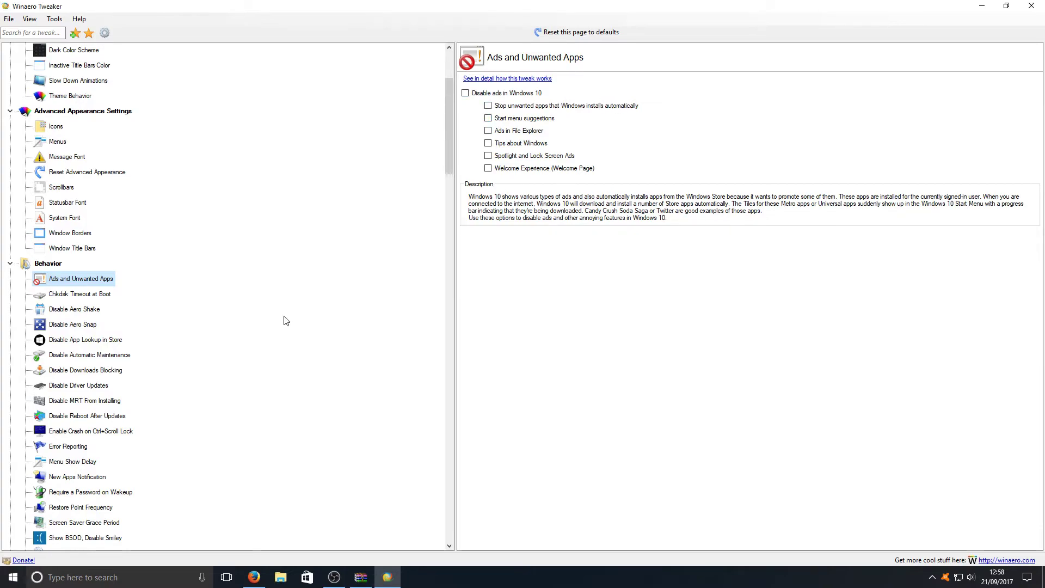
scroll(255, 338, "down", 1)
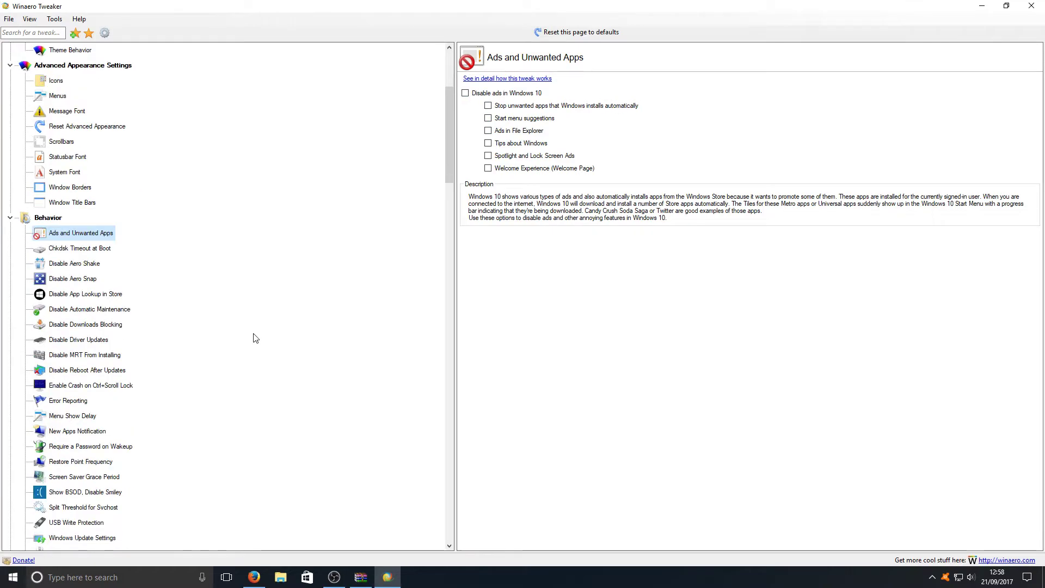
left_click(106, 389)
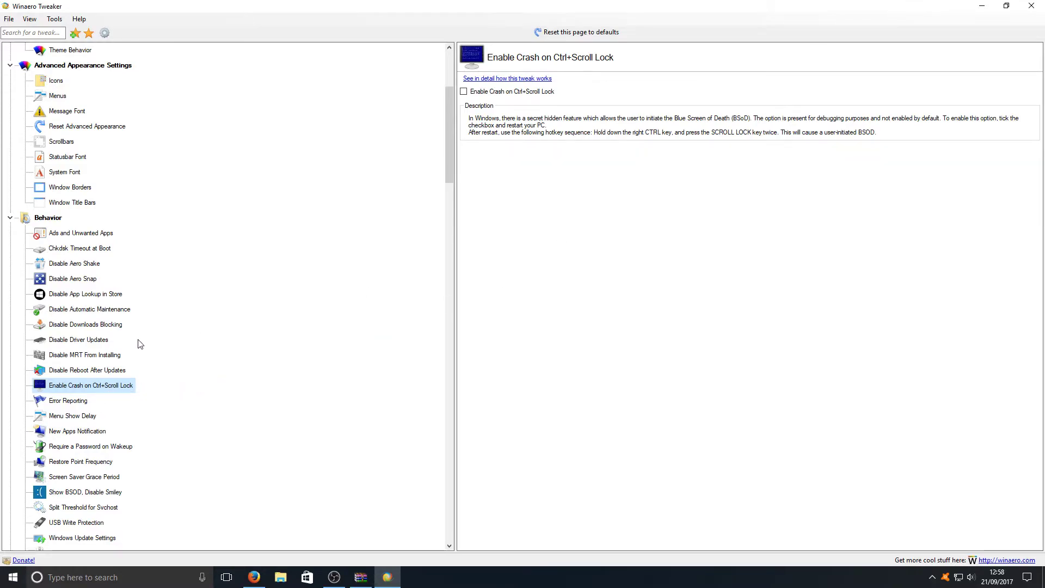
View the Error Reporting, Require a Password on Wakeup, USB Write Protection and Login Screen Image tweaks.
scroll(140, 343, "down", 1)
left_click(80, 359)
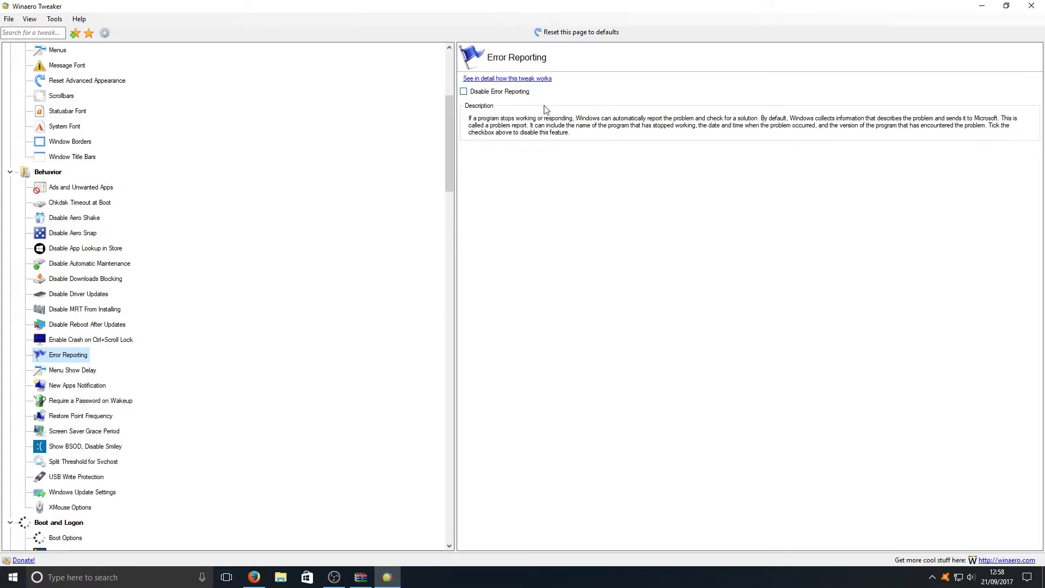
scroll(200, 374, "down", 1)
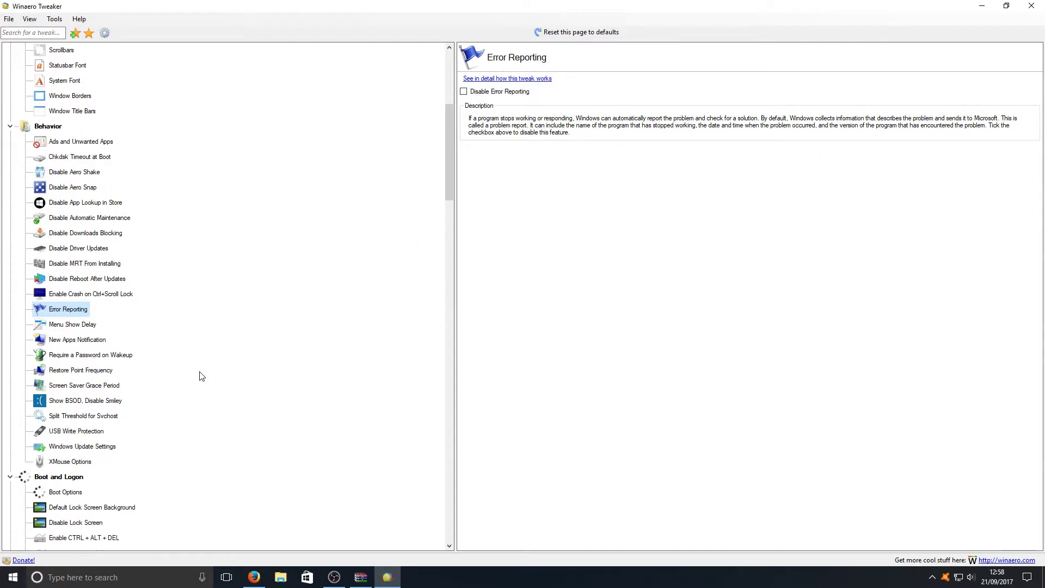
left_click(105, 356)
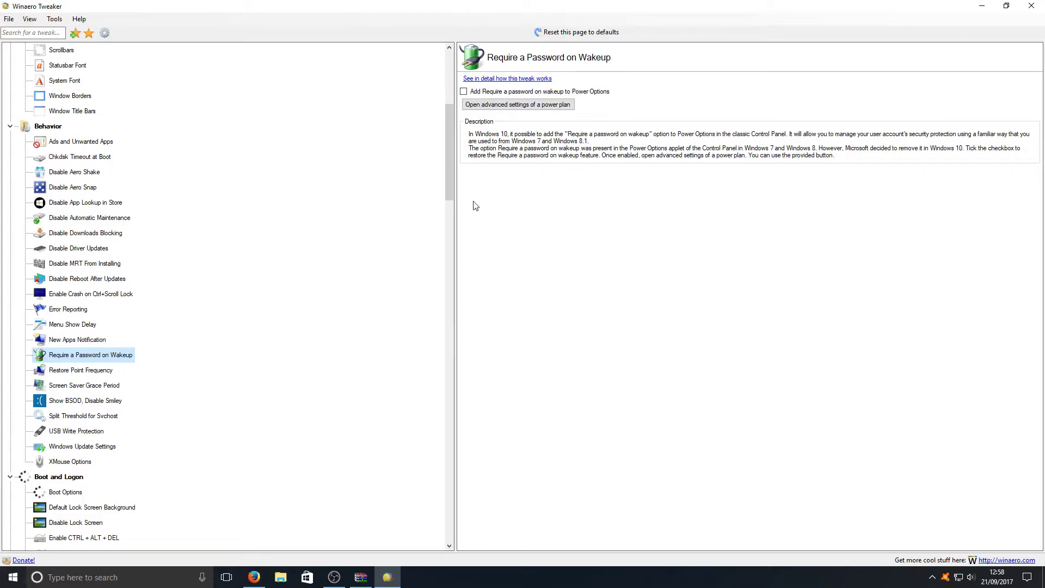
scroll(343, 283, "down", 1)
left_click(101, 386)
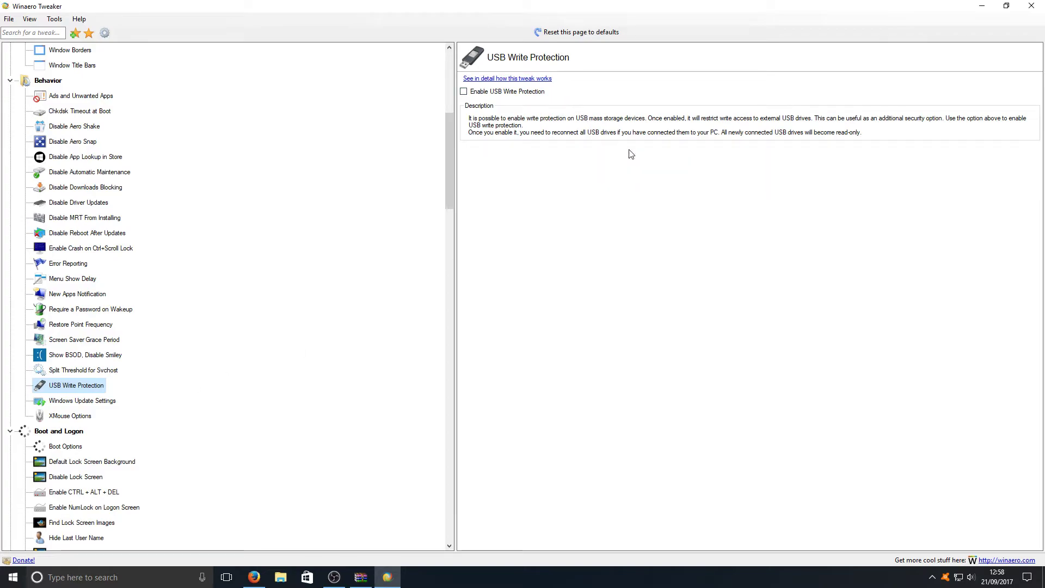
scroll(270, 389, "down", 1)
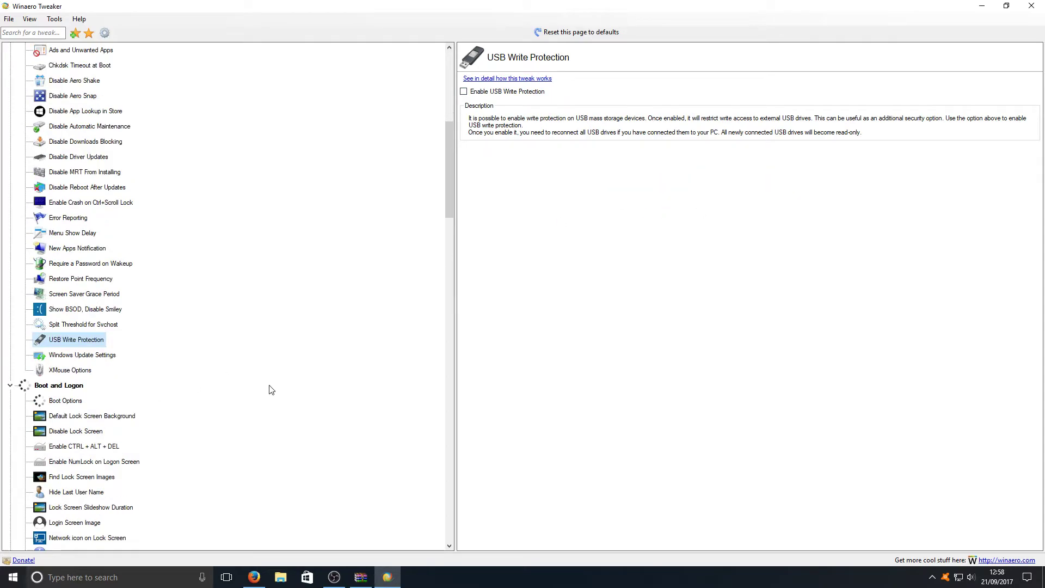
scroll(270, 389, "down", 1)
scroll(174, 321, "down", 2)
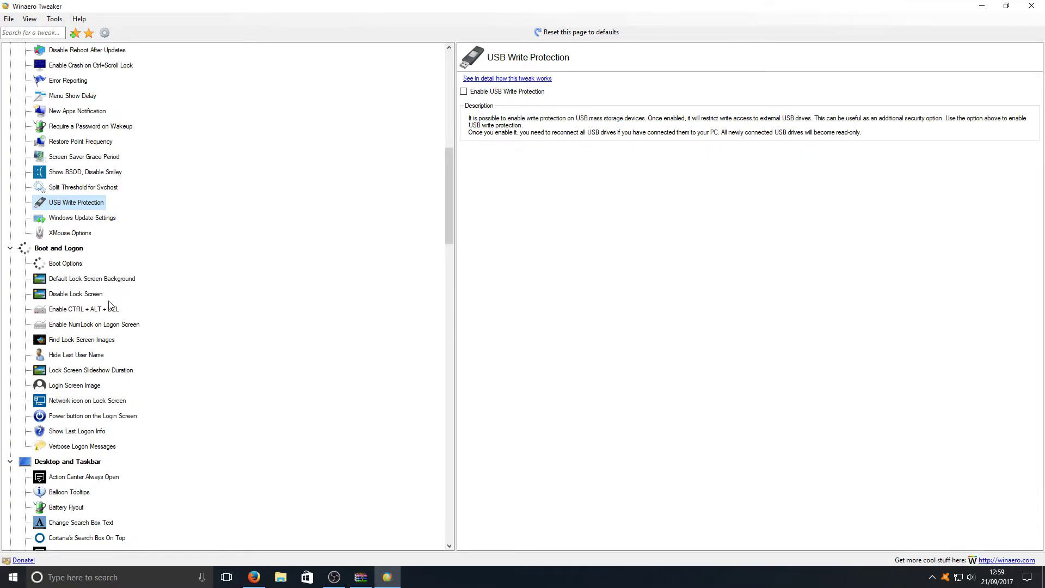
scroll(188, 351, "down", 1)
left_click(74, 339)
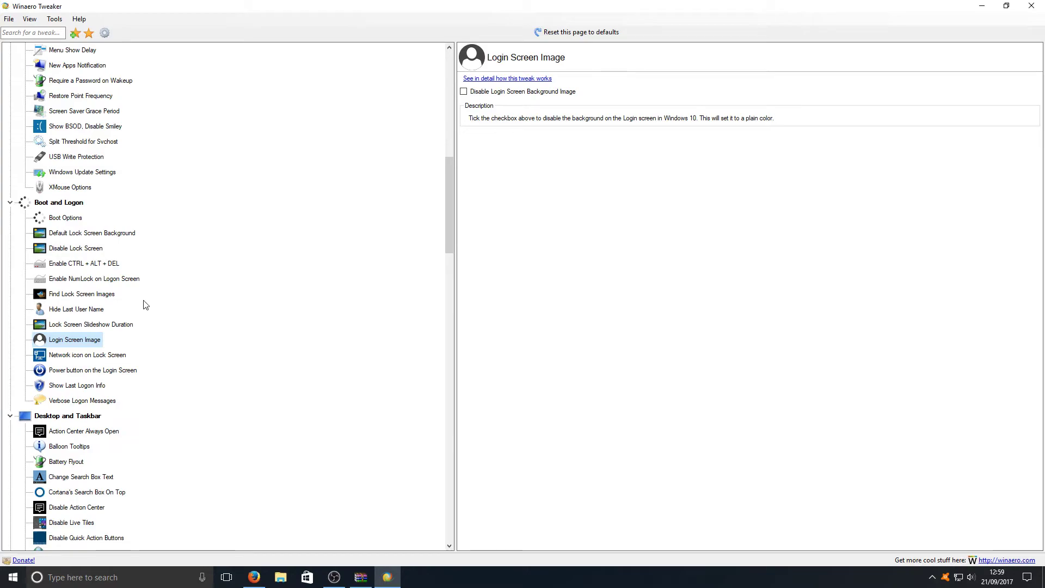
View the Network icon on Lock Screen, Cortana's Search Box On Top, Old Volume Control and Increase Taskbar Transparency Level tweaks.
left_click(106, 359)
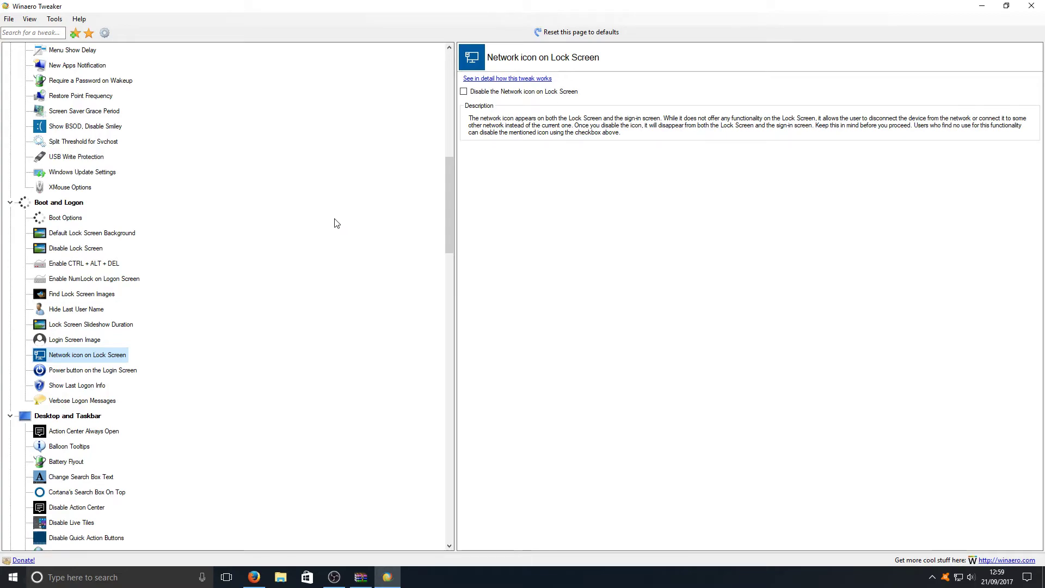
scroll(266, 228, "down", 2)
scroll(260, 240, "down", 2)
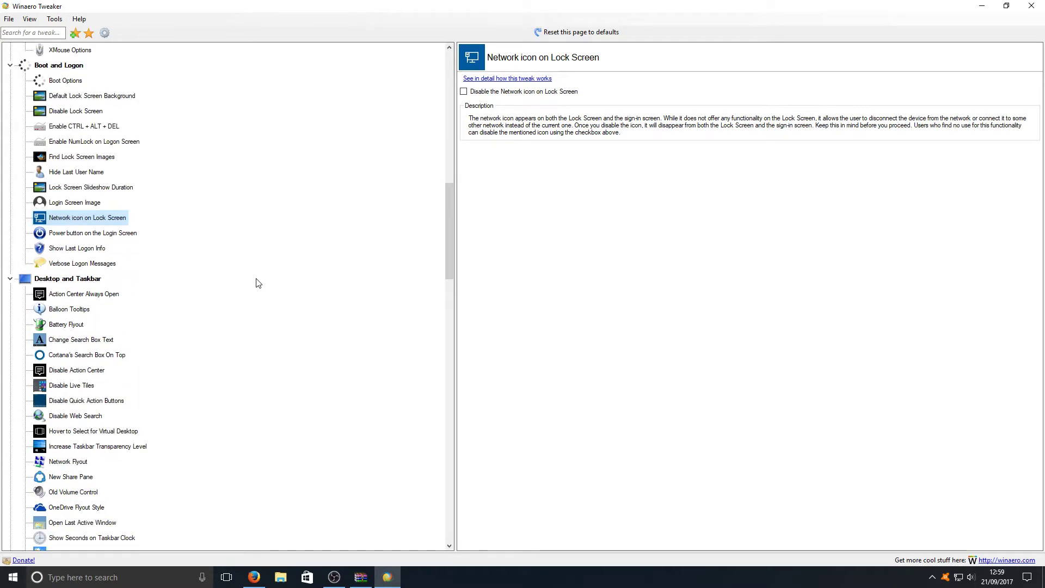
left_click(109, 313)
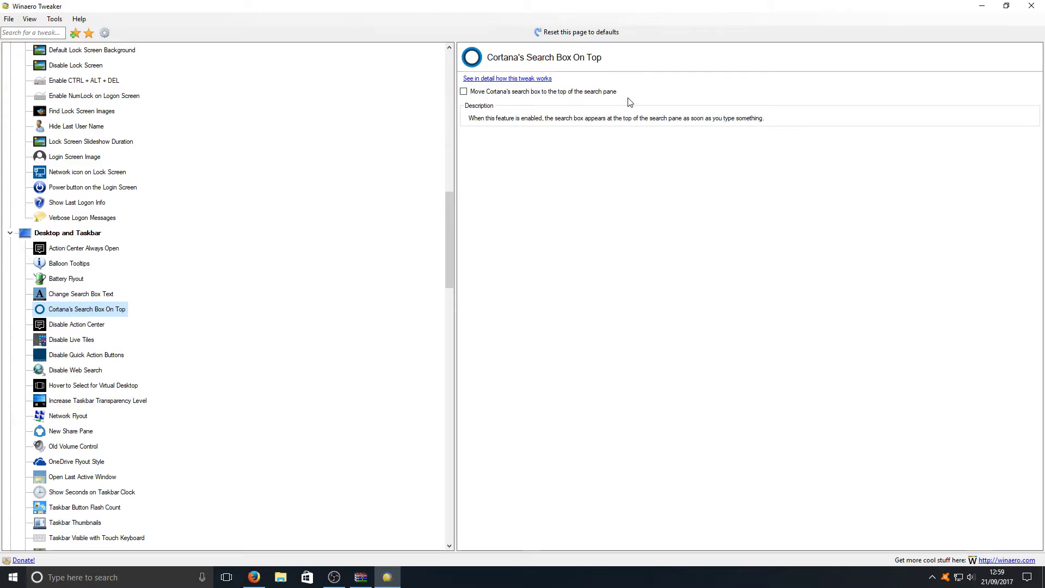
scroll(230, 336, "down", 1)
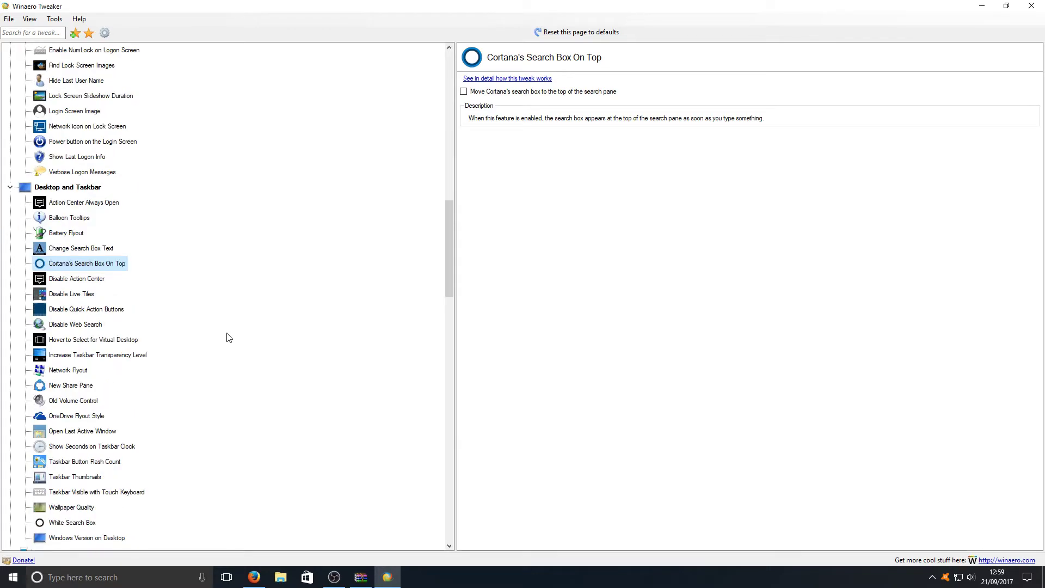
left_click(78, 401)
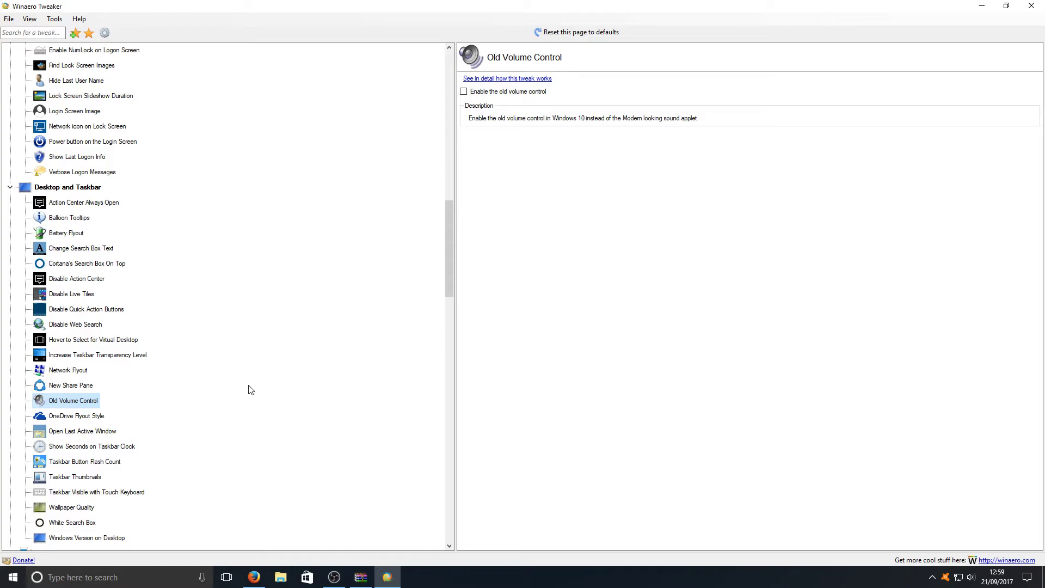
left_click(95, 356)
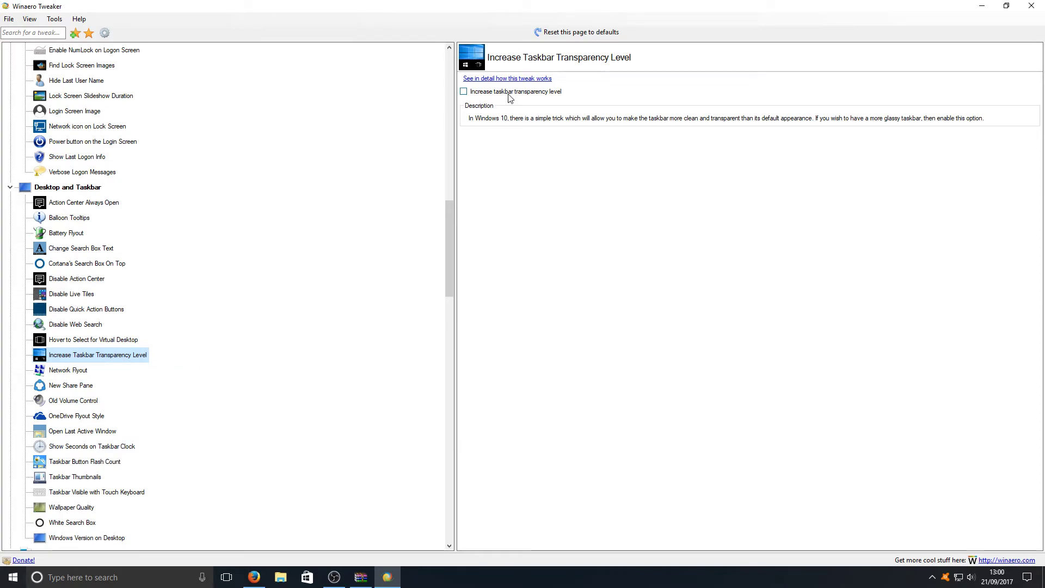
Tick Increase taskbar transparency level and choose "I'll do it later" on the sign-out notice.
left_click(489, 94)
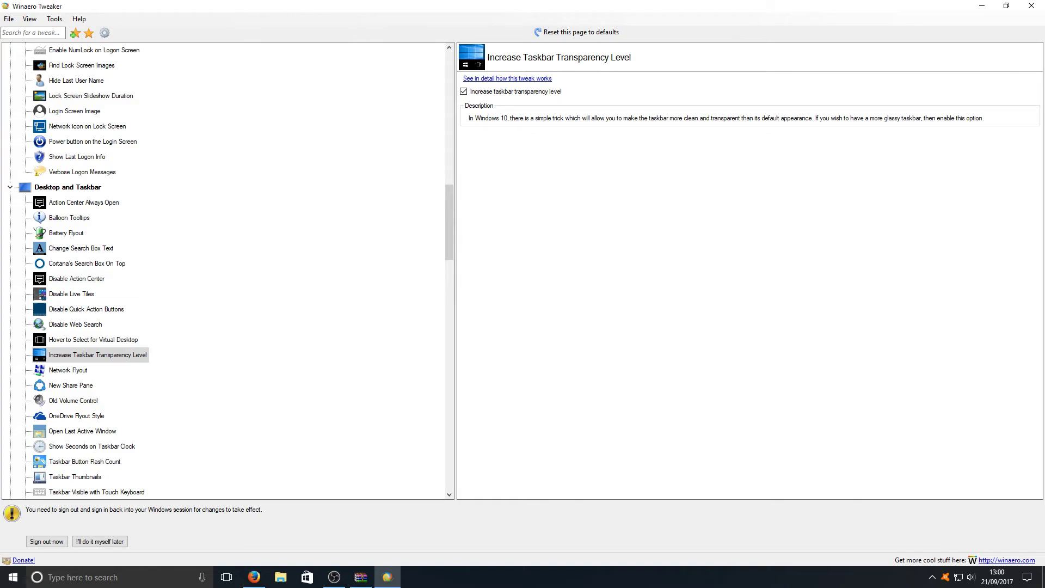
left_click(100, 541)
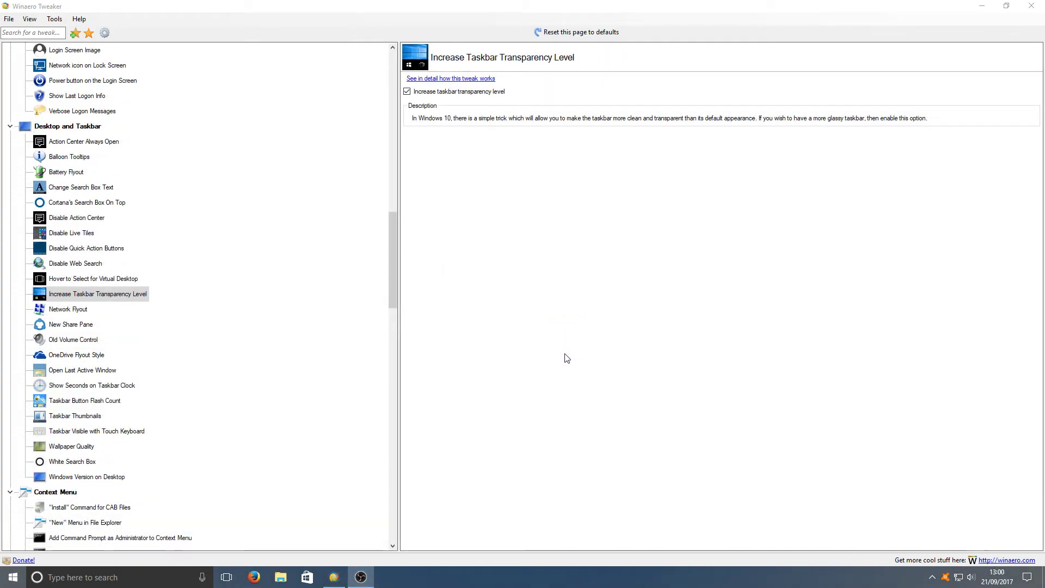
Restore the Winaero Tweaker window, shrink and reposition it, then maximize it again.
left_click(1006, 6)
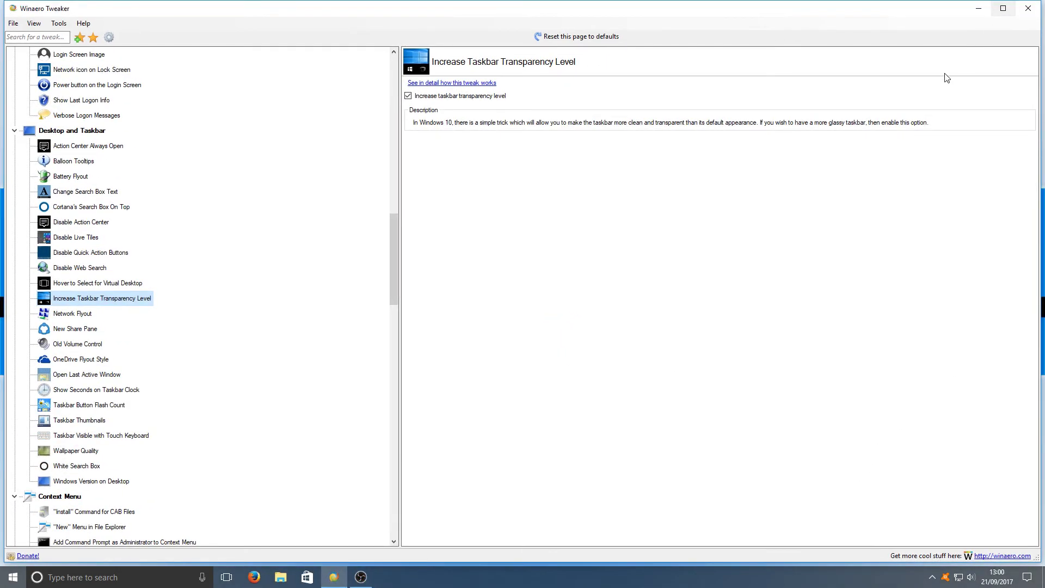
left_click_drag(5, 3, 284, 121)
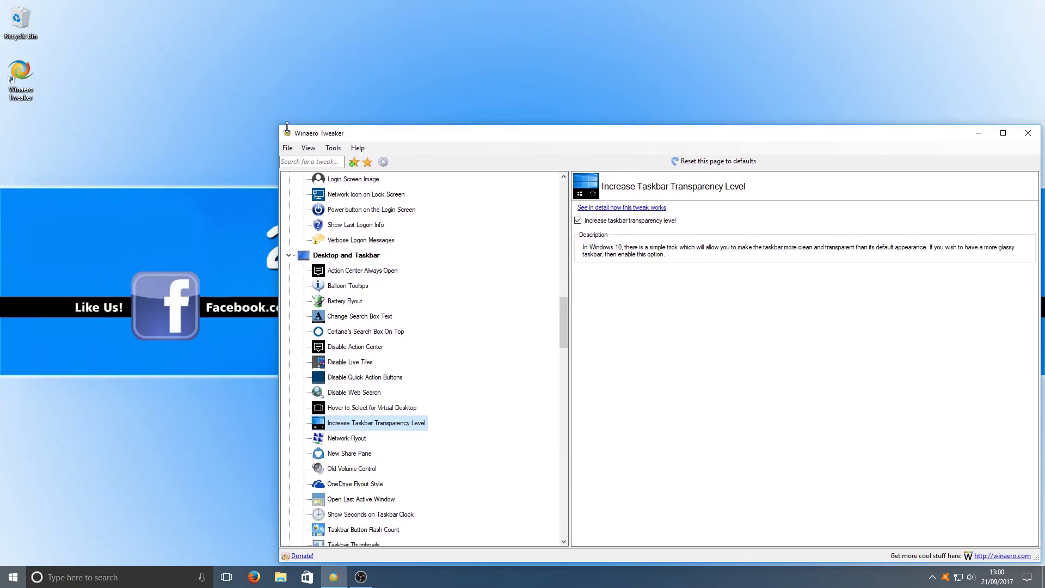
left_click_drag(545, 137, 448, 116)
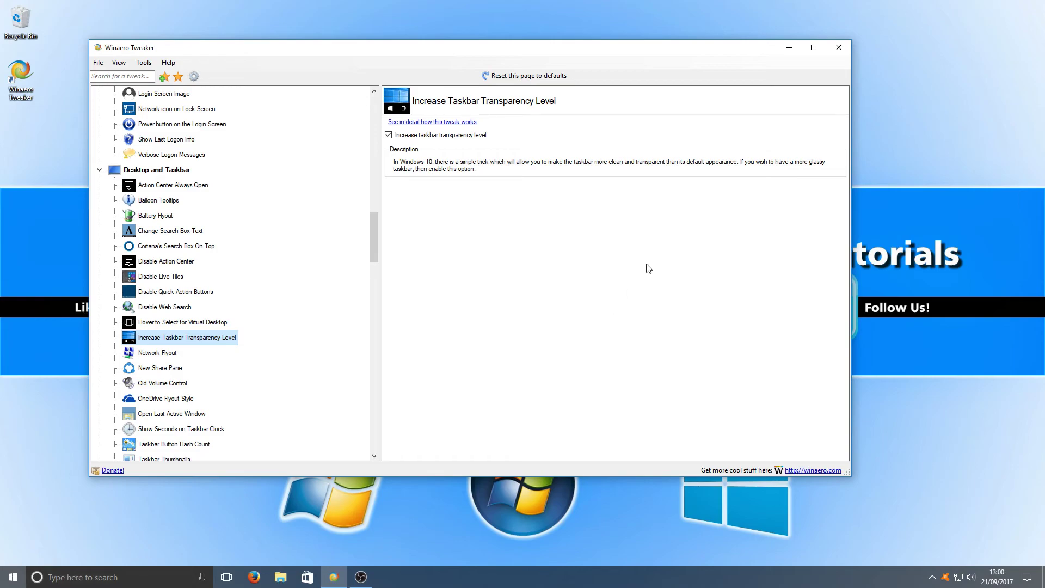
left_click(814, 47)
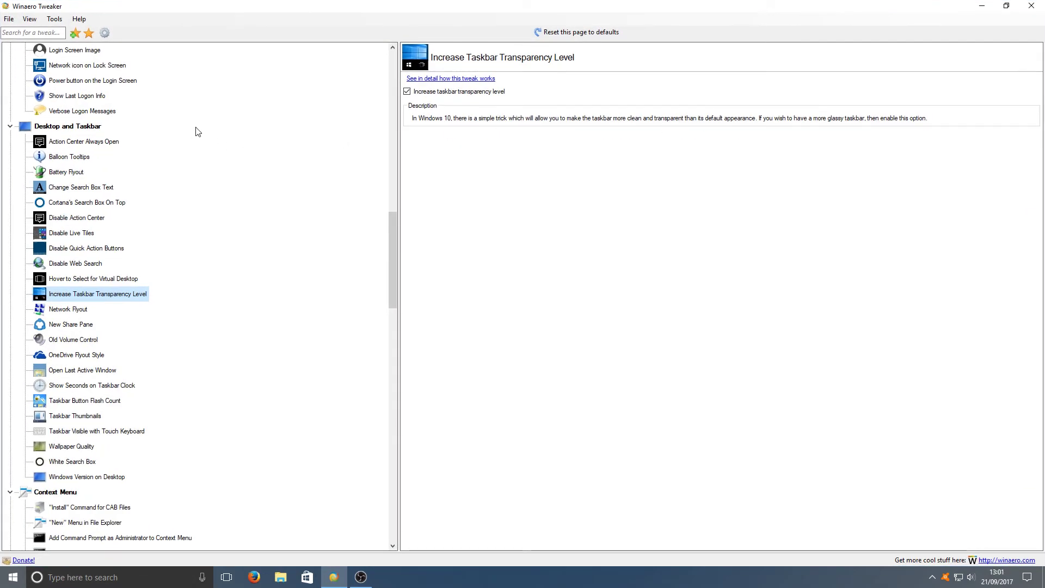
View Network Flyout, Show Seconds on Taskbar Clock and Windows Version on Desktop, dismissing the Cortana notification.
left_click(81, 310)
scroll(71, 338, "down", 1)
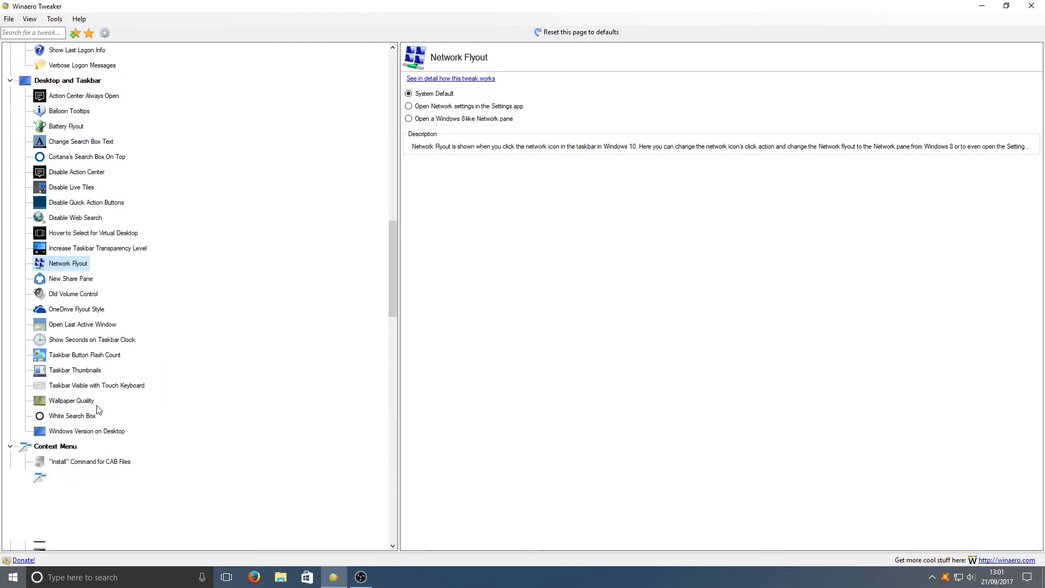
left_click(84, 340)
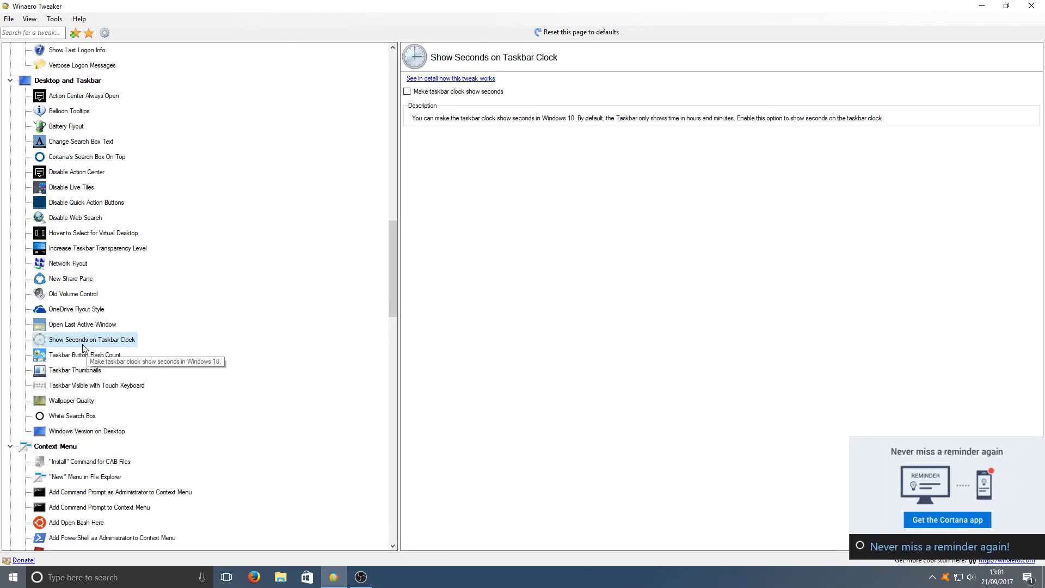
left_click(1037, 545)
scroll(103, 357, "down", 3)
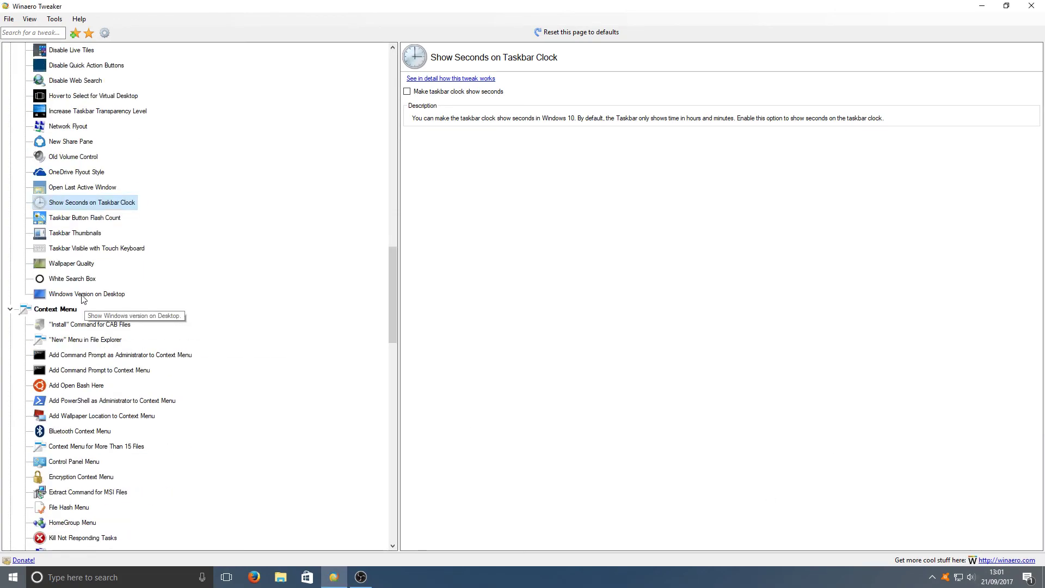
left_click(81, 296)
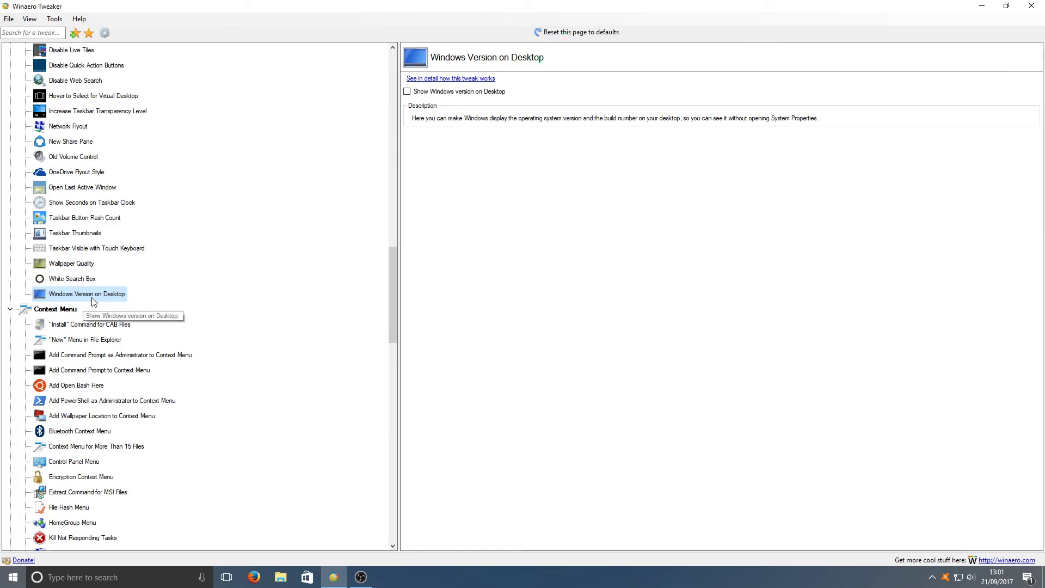
scroll(134, 329, "down", 3)
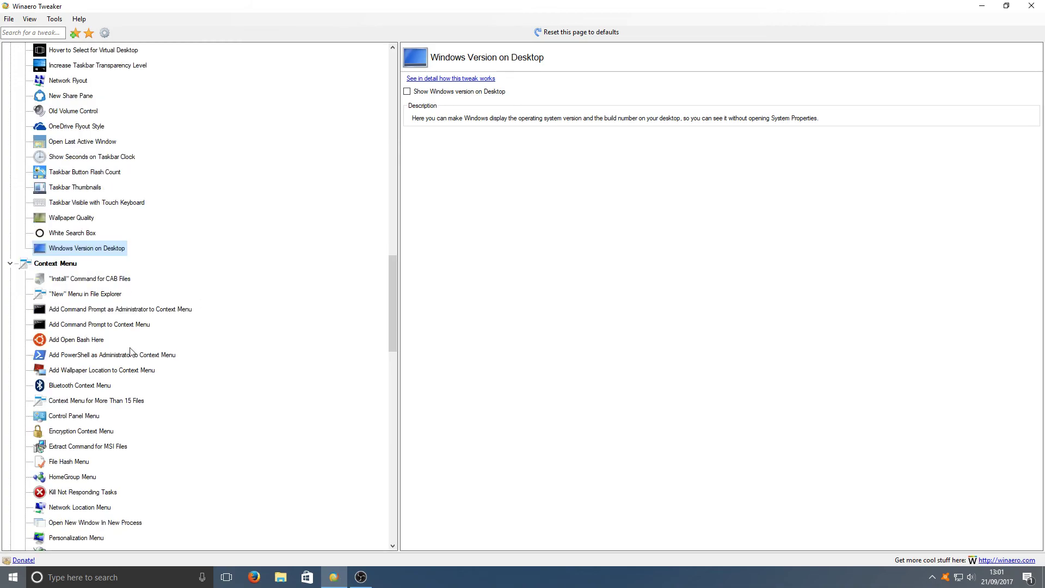
scroll(133, 329, "down", 10)
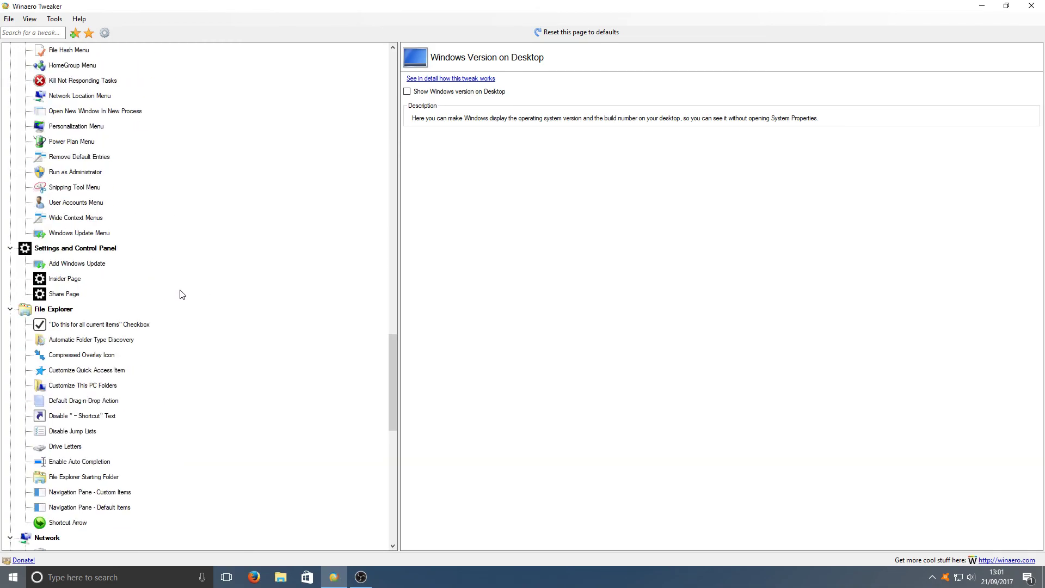
scroll(185, 296, "down", 7)
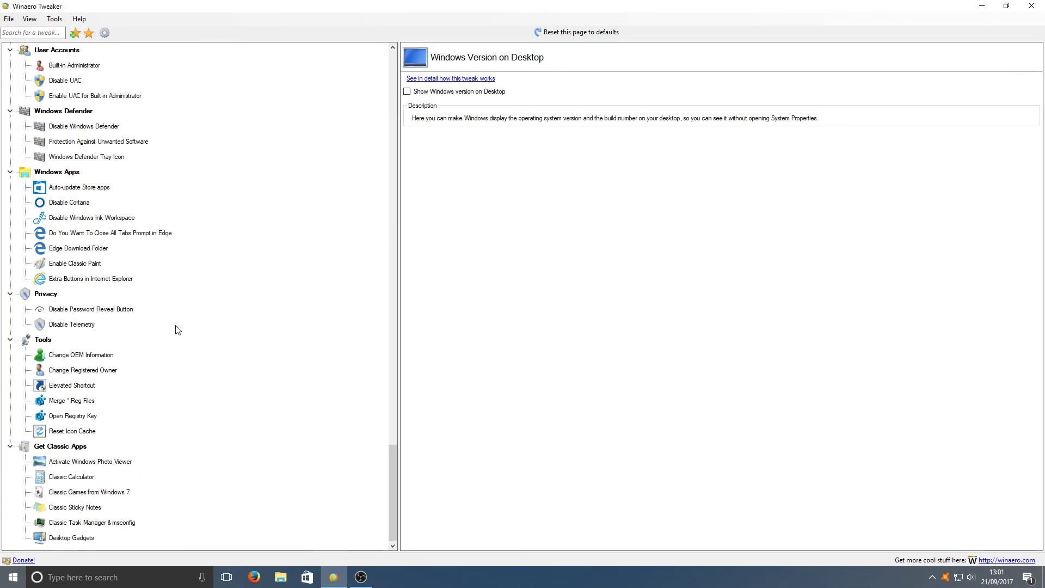
scroll(175, 404, "up", 20)
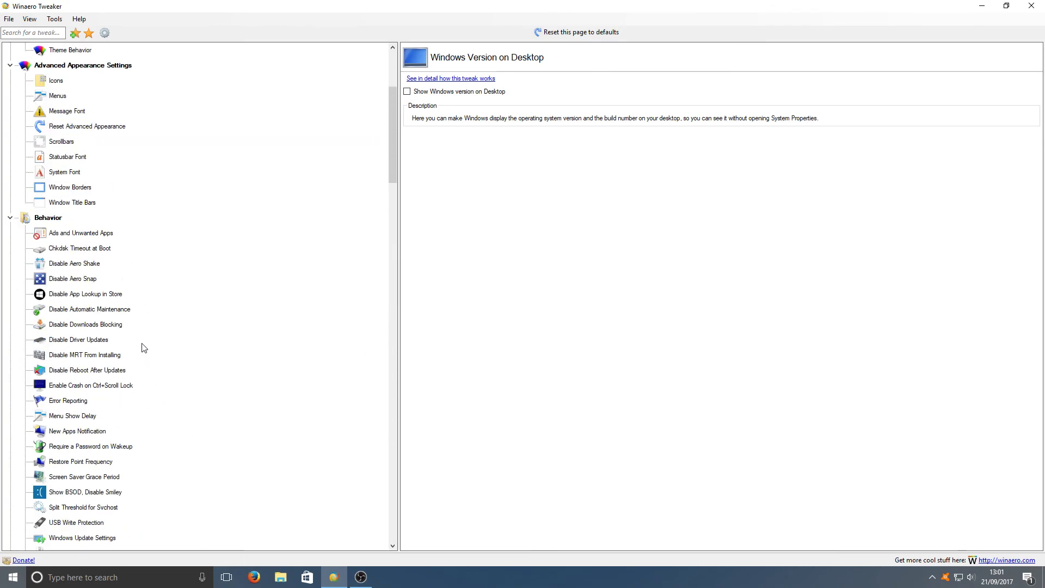